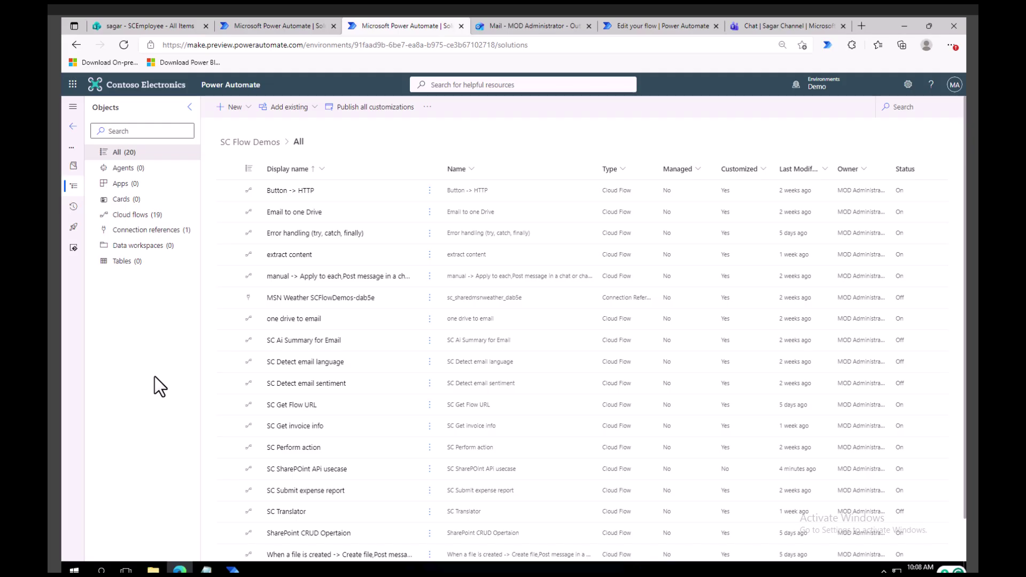
- Review the SCEmployee list in SharePoint and the latest run of the SC SharePOint APi usecase flow
{"action": "left_click", "coordinate": [235, 107]}
{"action": "left_click", "coordinate": [296, 24]}
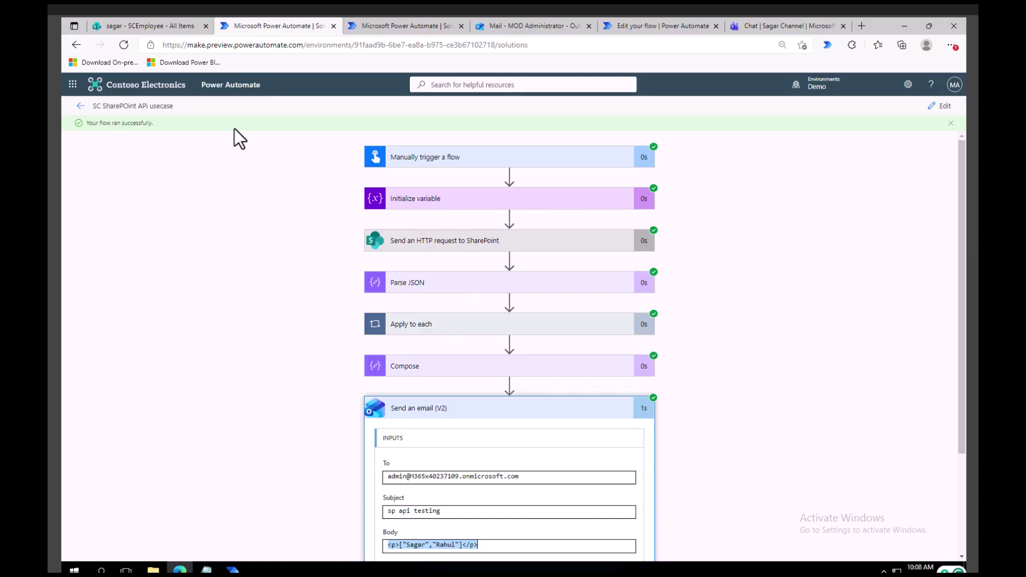
{"action": "left_click", "coordinate": [131, 24]}
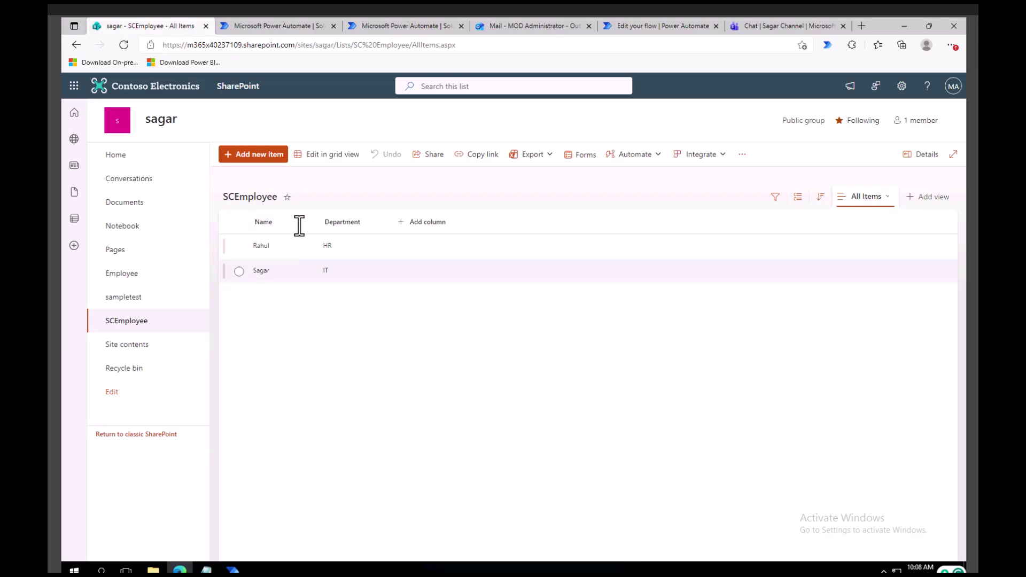
{"action": "left_click", "coordinate": [277, 28]}
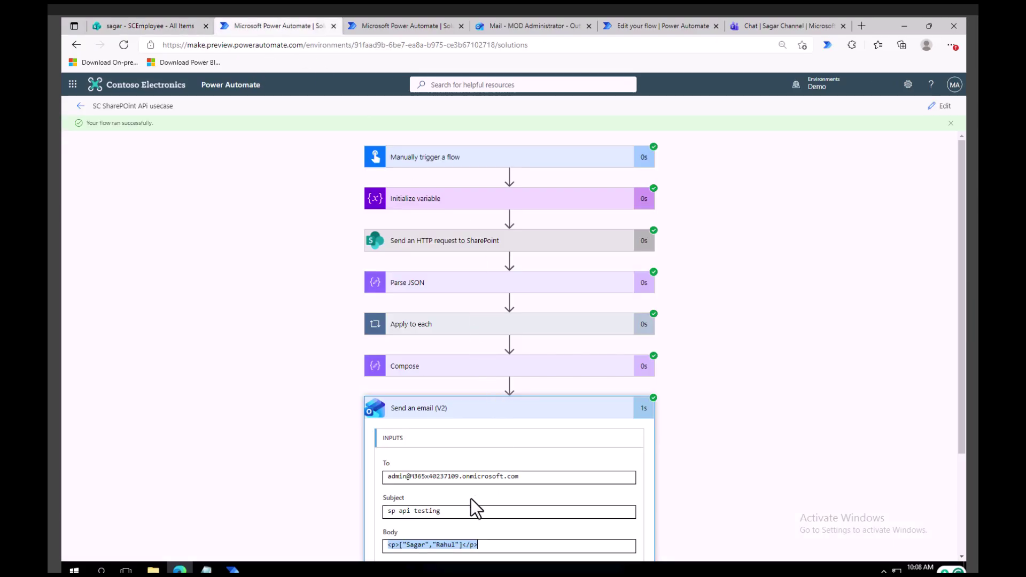
{"action": "scroll", "coordinate": [474, 502], "scroll_direction": "down", "scroll_amount": 2}
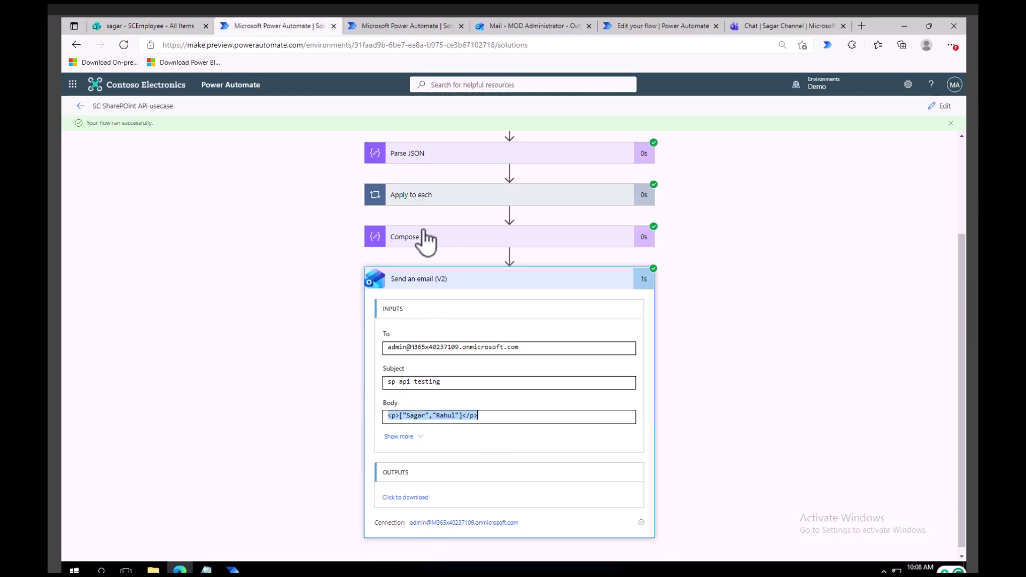
{"action": "scroll", "coordinate": [423, 240], "scroll_direction": "up", "scroll_amount": 2}
- Create an instant cloud flow in the SC Flow Demos solution with the Manually trigger a flow trigger and name it SC Sp delete
{"action": "left_click", "coordinate": [403, 27]}
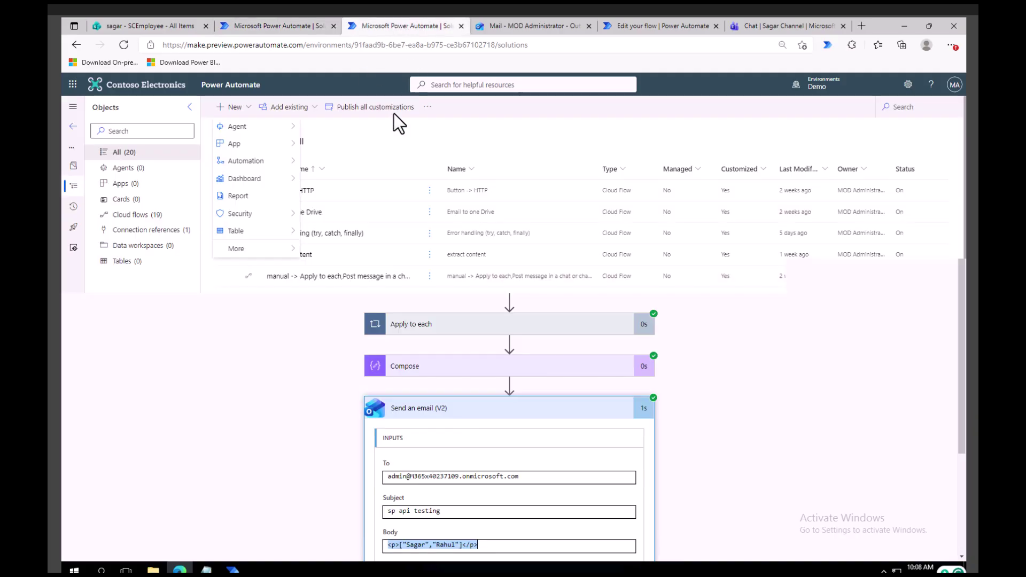
{"action": "mouse_move", "coordinate": [272, 145]}
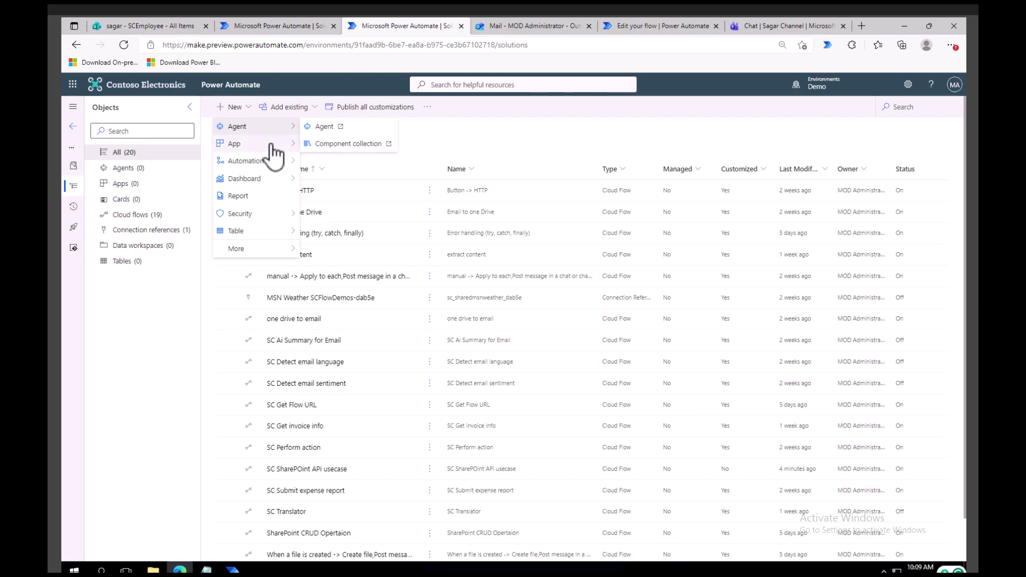
{"action": "mouse_move", "coordinate": [345, 163]}
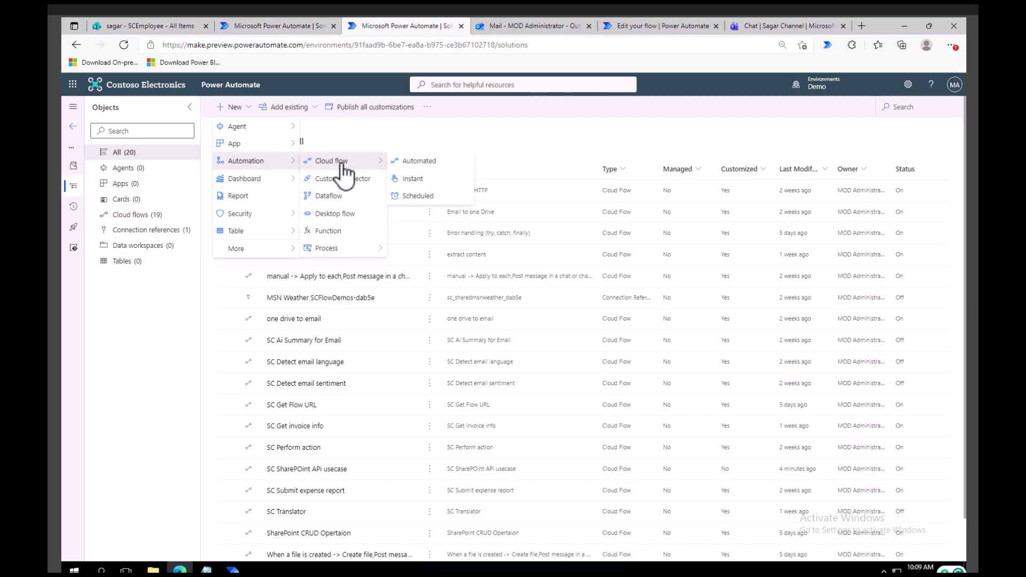
{"action": "left_click", "coordinate": [412, 181]}
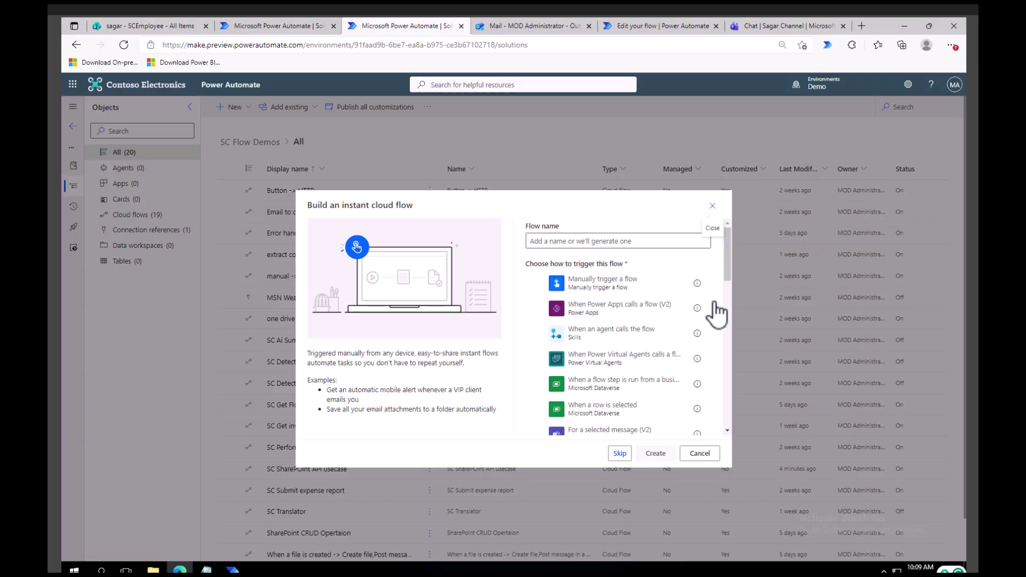
{"action": "left_click", "coordinate": [615, 281]}
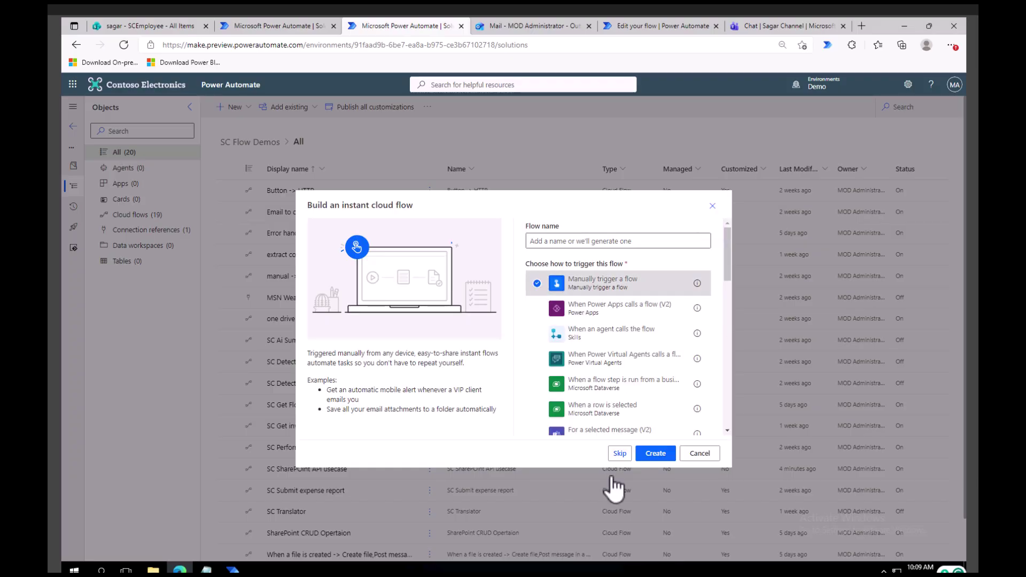
{"action": "left_click", "coordinate": [656, 453]}
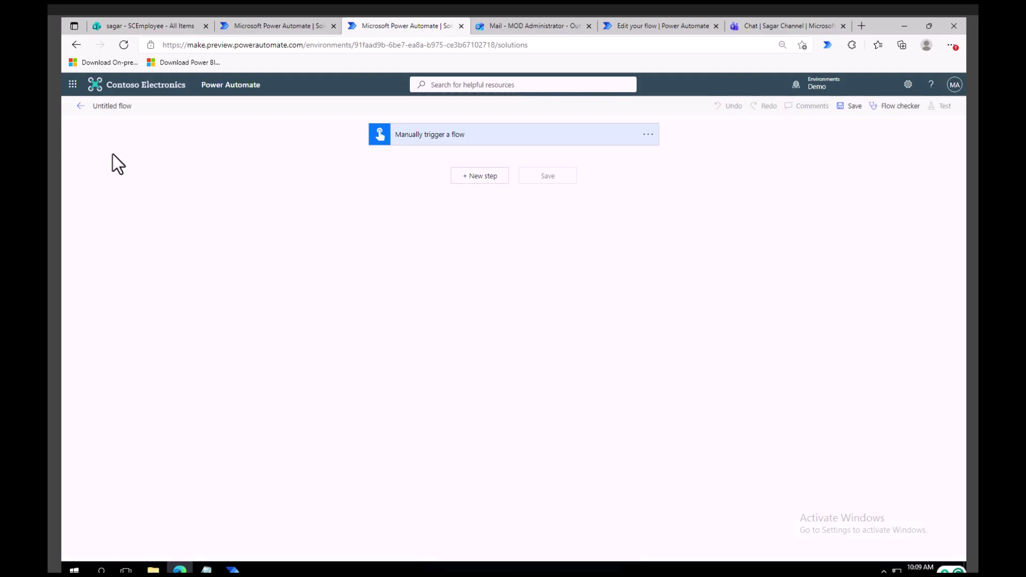
{"action": "left_click", "coordinate": [125, 108]}
{"action": "type", "text": "sc Sp delete"}
- Add a Send an HTTP request to SharePoint action after the manual trigger
{"action": "left_click", "coordinate": [480, 176]}
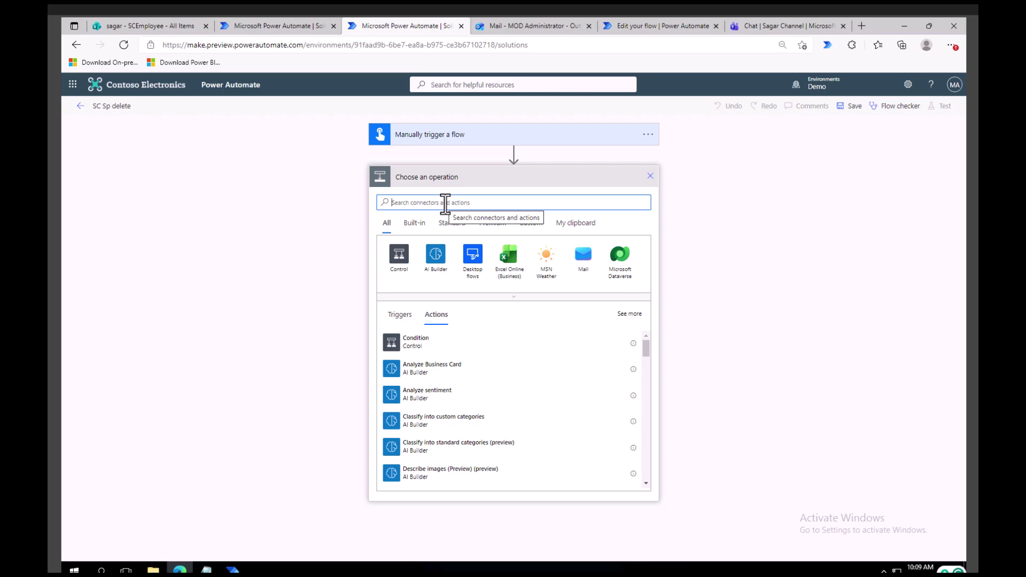
{"action": "type", "text": "sharepoint"}
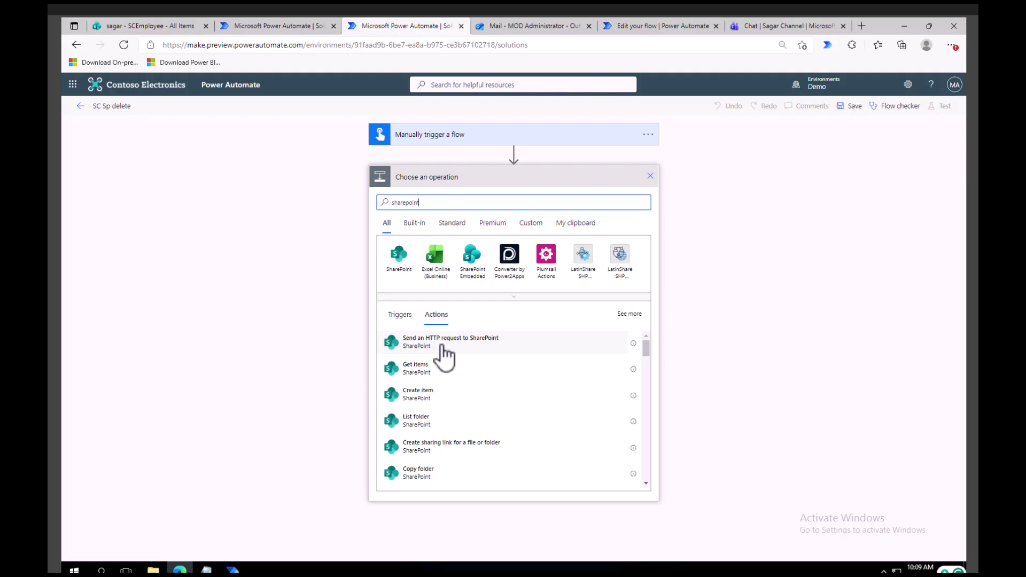
{"action": "left_click", "coordinate": [459, 342]}
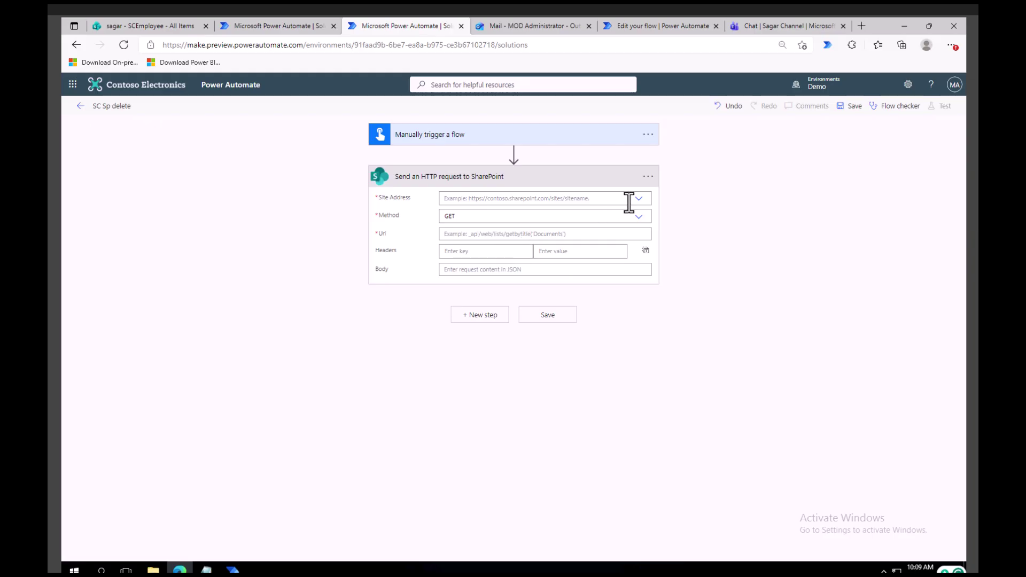
- Set the HTTP request's site address to the site that hosts the SCEmployee list and its method to DELETE
{"action": "left_click", "coordinate": [639, 218]}
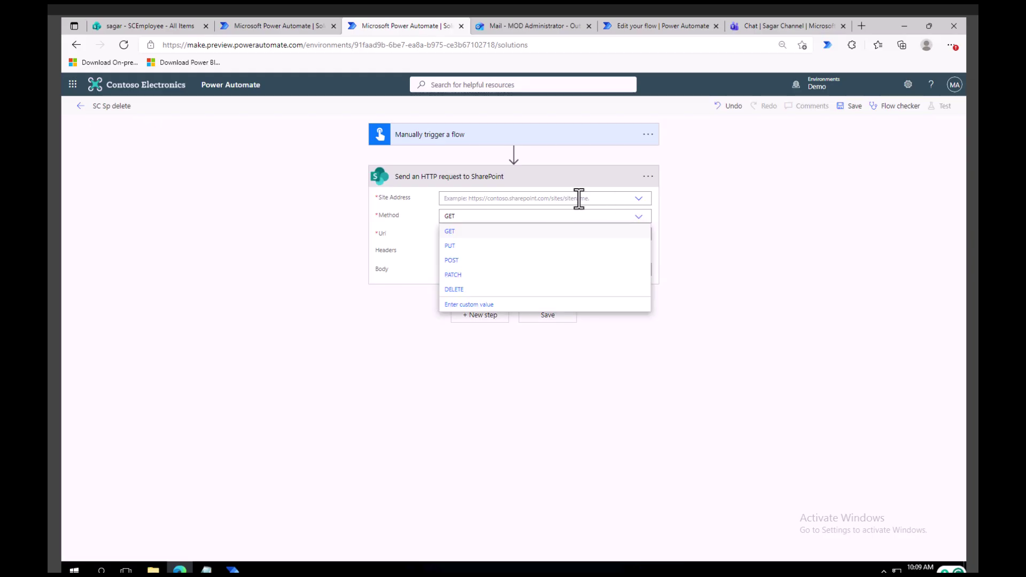
{"action": "left_click", "coordinate": [639, 199]}
{"action": "left_click", "coordinate": [639, 199]}
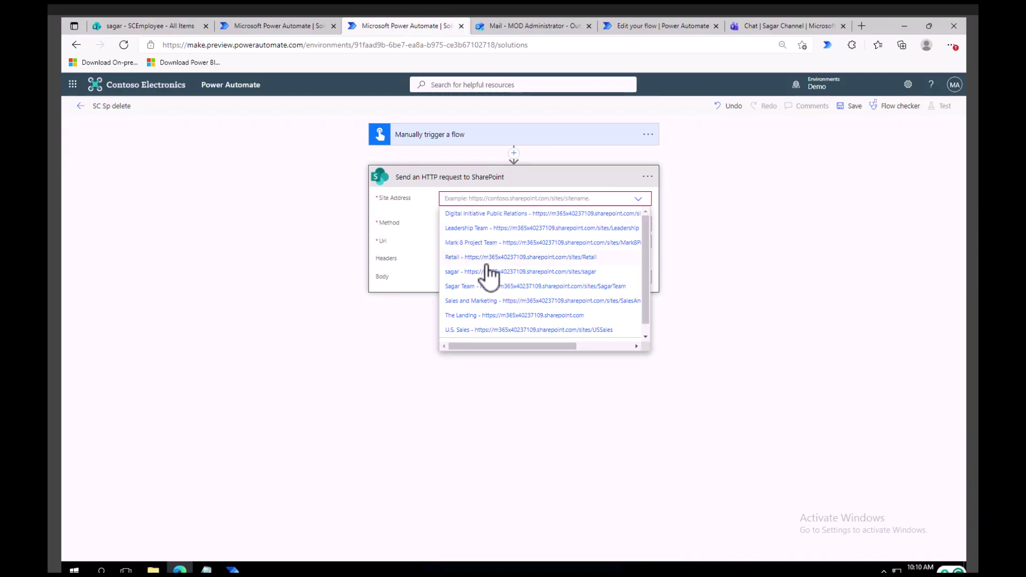
{"action": "left_click", "coordinate": [484, 272]}
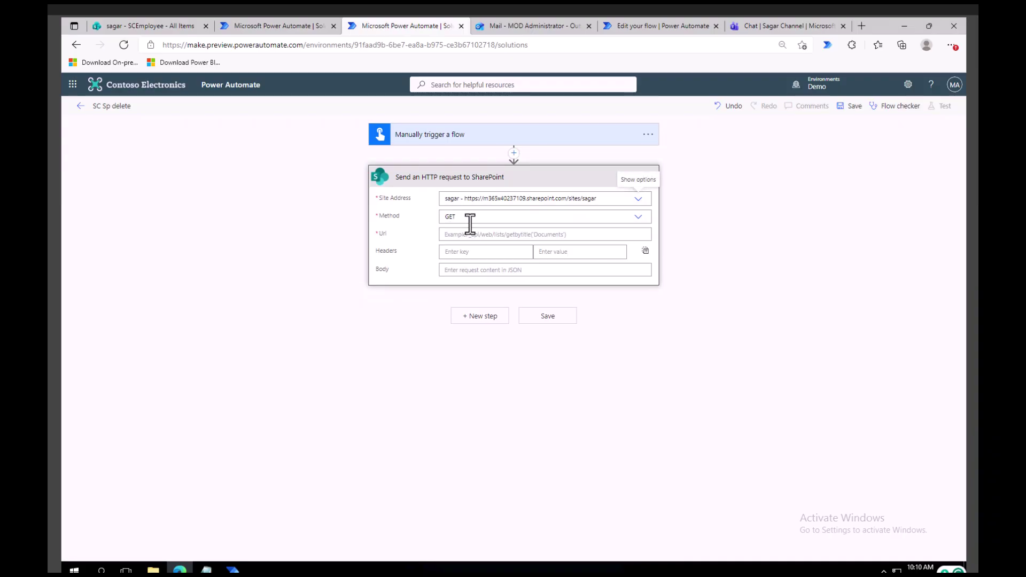
{"action": "left_click", "coordinate": [172, 30]}
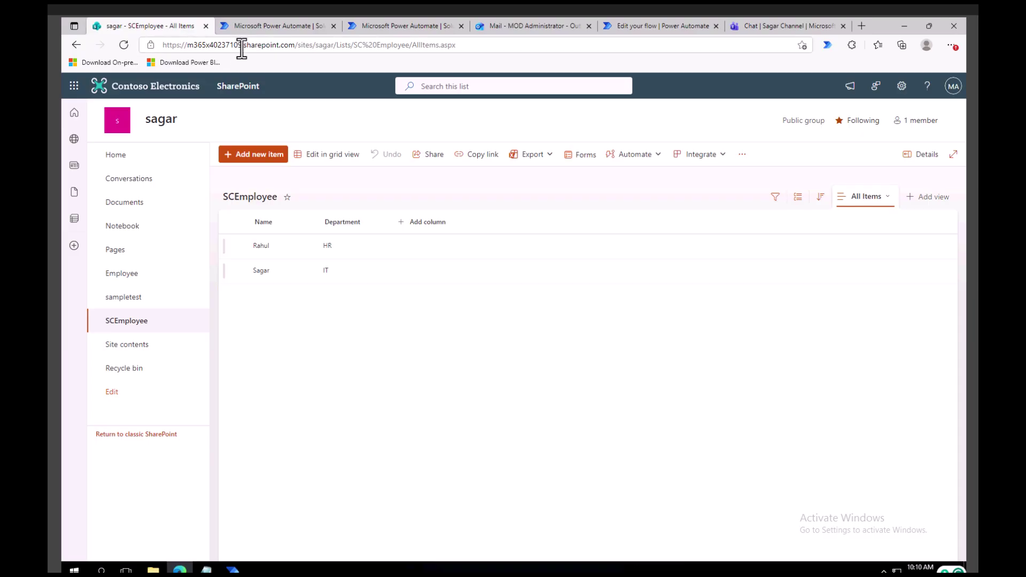
{"action": "left_click", "coordinate": [280, 22]}
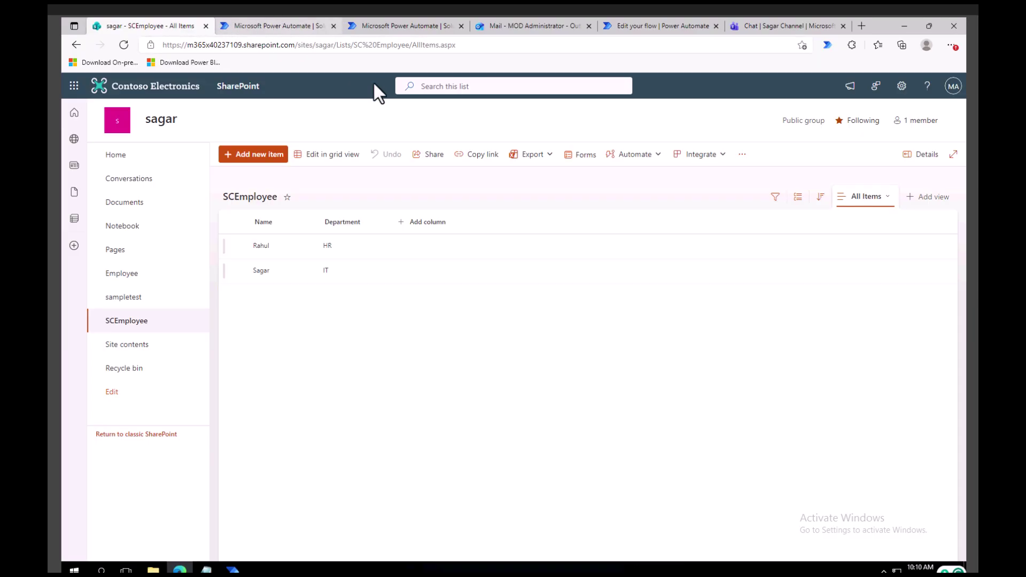
{"action": "left_click", "coordinate": [402, 25]}
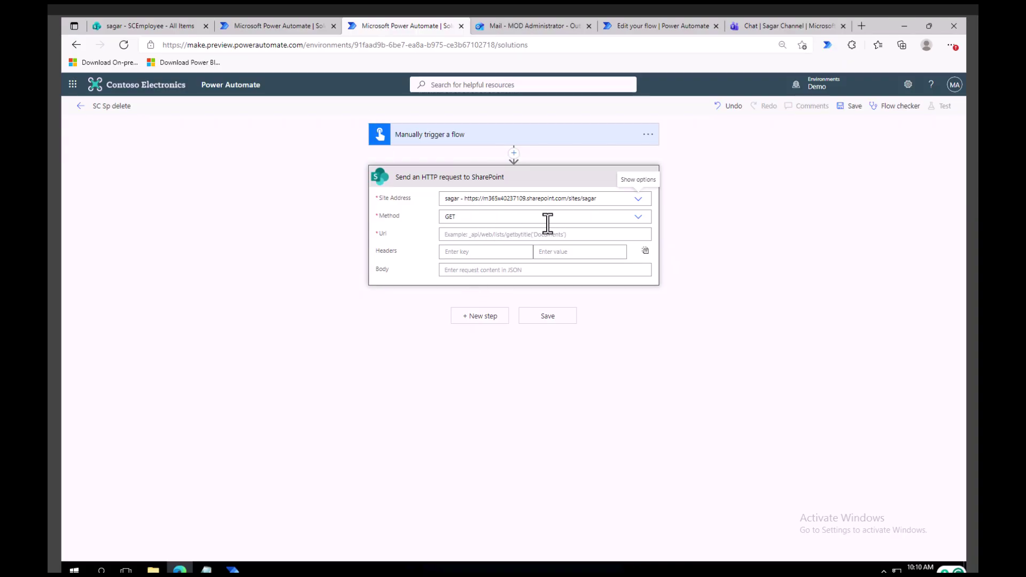
{"action": "left_click", "coordinate": [638, 216]}
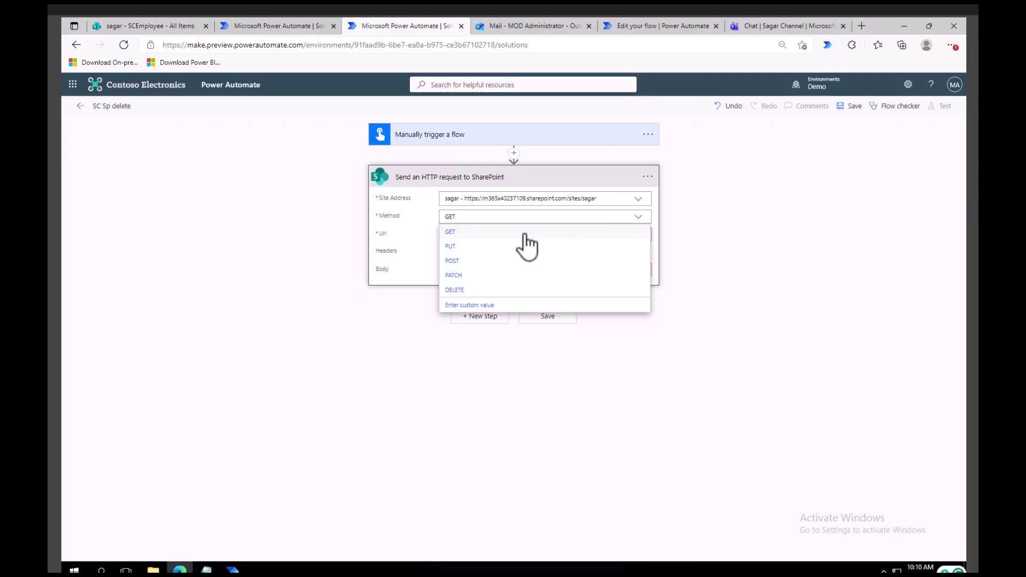
{"action": "left_click", "coordinate": [459, 289]}
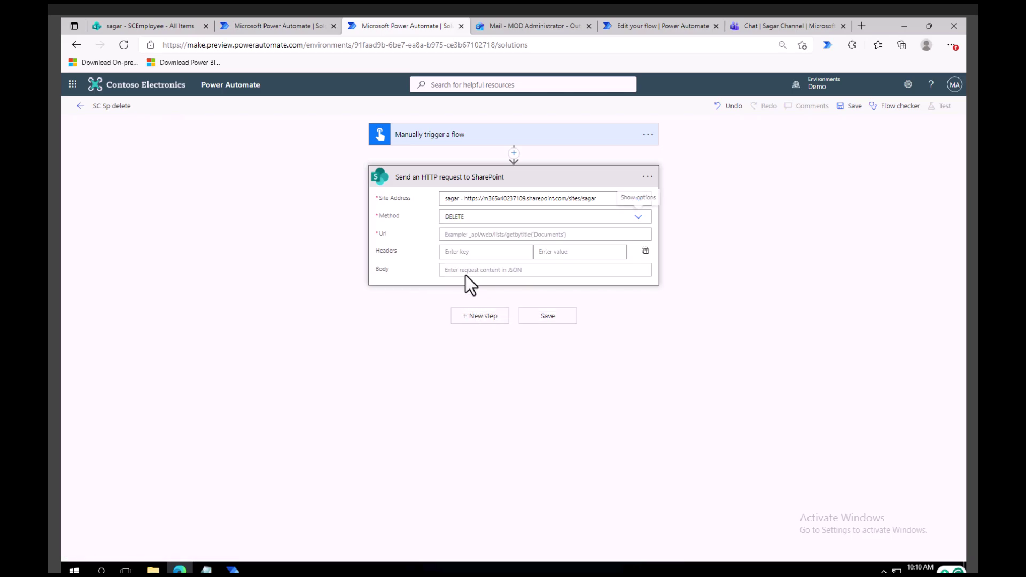
- Copy the Uri _api/web/lists/getbytitle('SCEmployee')/items from the SC SharePOint APi usecase run into the new request's Uri
{"action": "left_click", "coordinate": [479, 233]}
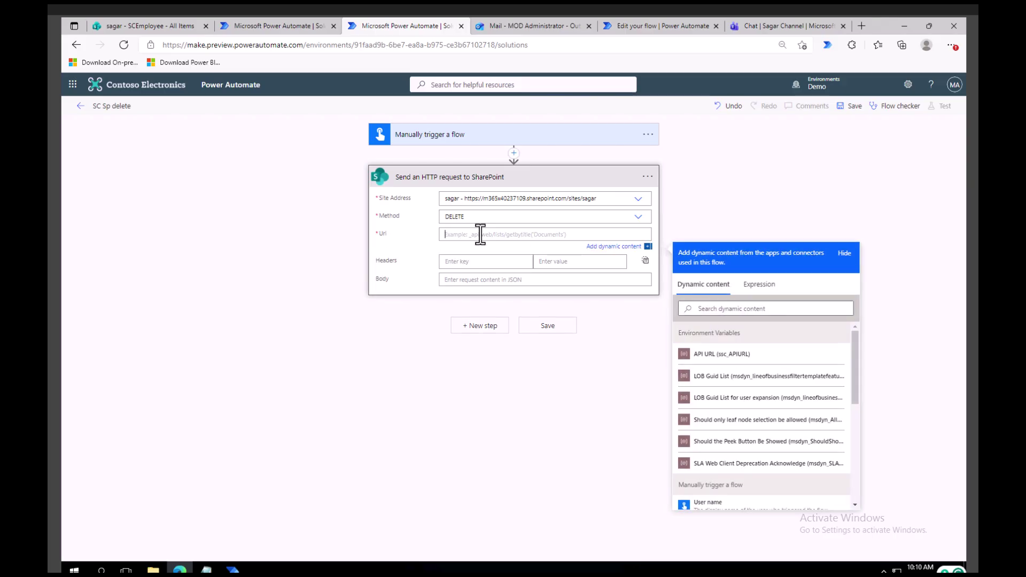
{"action": "left_click", "coordinate": [274, 27]}
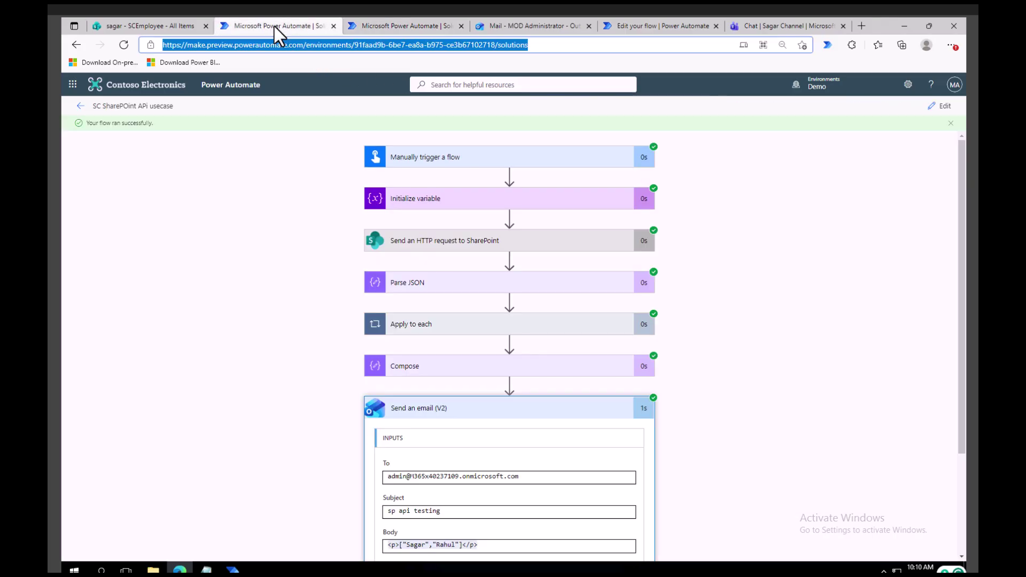
{"action": "left_click", "coordinate": [422, 247]}
{"action": "left_click_drag", "start_coordinate": [563, 379], "coordinate": [386, 377]}
{"action": "key", "text": "ctrl+c"}
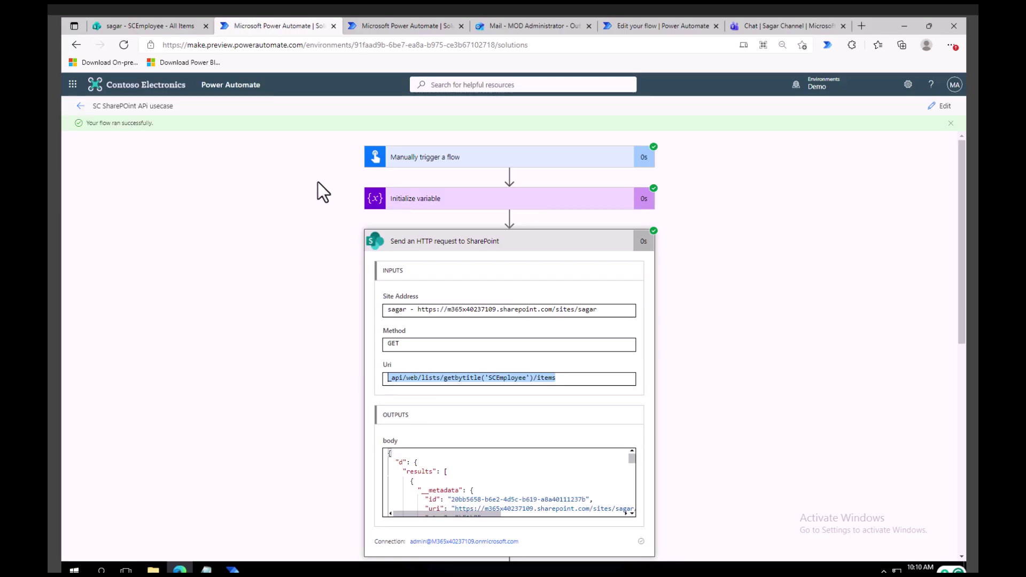
{"action": "left_click", "coordinate": [388, 26]}
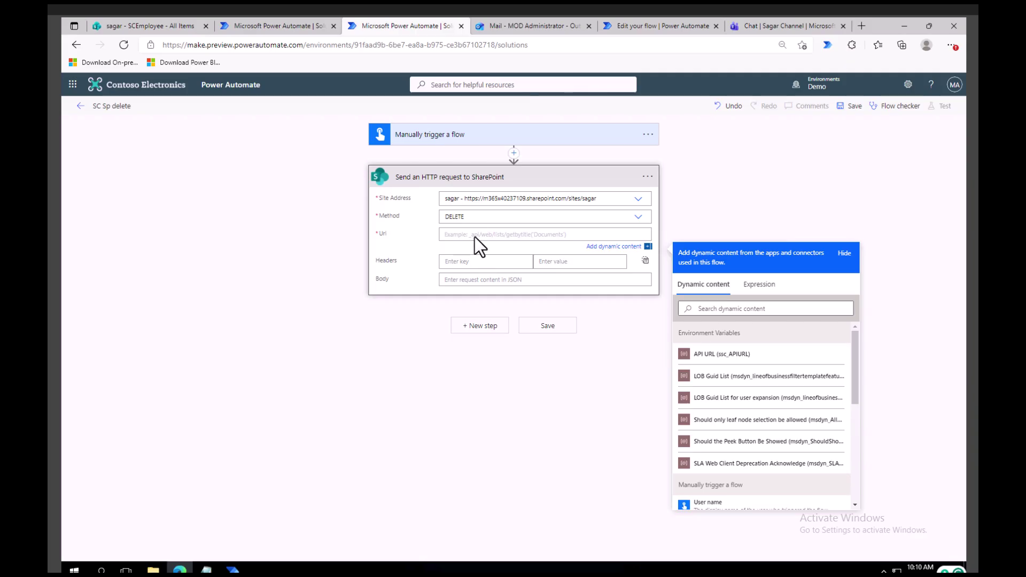
{"action": "key", "text": "ctrl+v"}
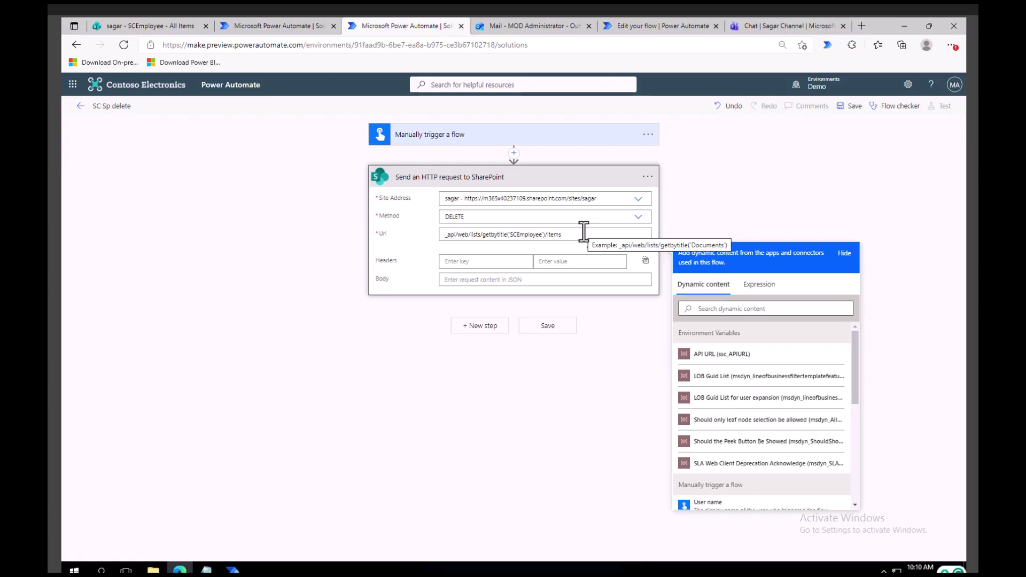
- Examine the HTTP request, Compose, Apply to each and Parse JSON details in the SC SharePOint APi usecase run for the item IDs
{"action": "left_click", "coordinate": [271, 28]}
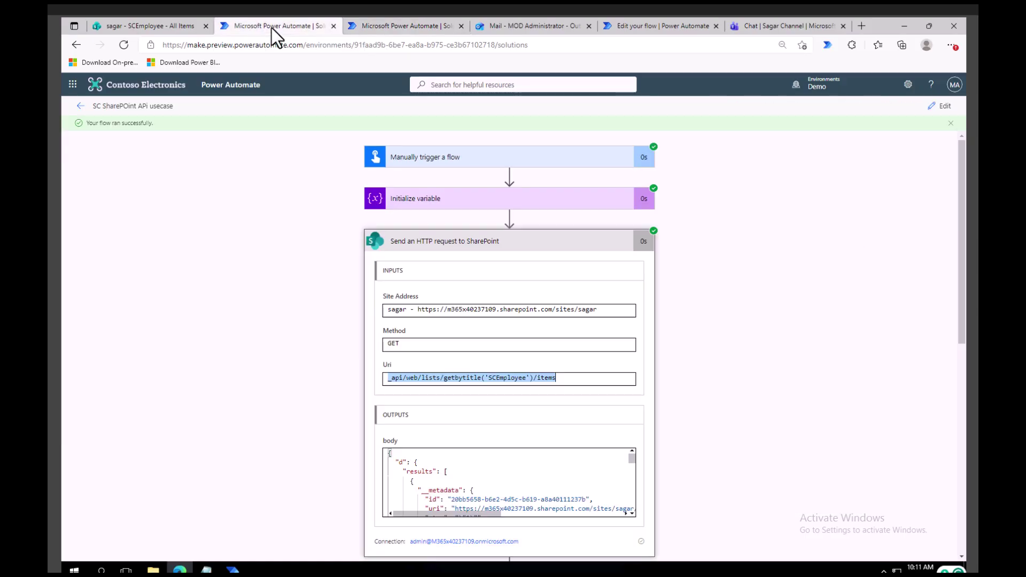
{"action": "scroll", "coordinate": [694, 387], "scroll_direction": "down", "scroll_amount": 2}
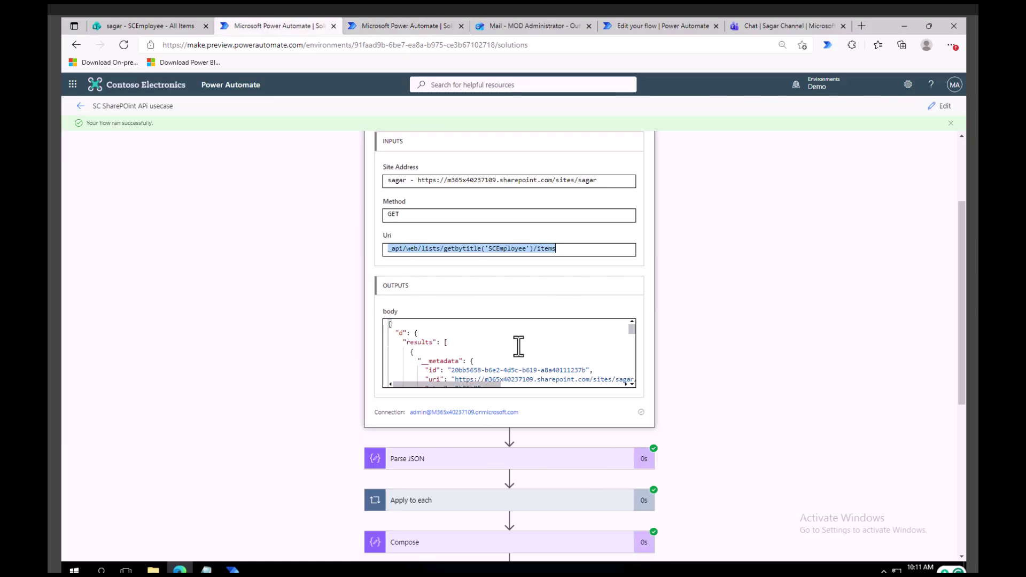
{"action": "scroll", "coordinate": [537, 350], "scroll_direction": "down", "scroll_amount": 3}
{"action": "scroll", "coordinate": [540, 353], "scroll_direction": "down", "scroll_amount": 4}
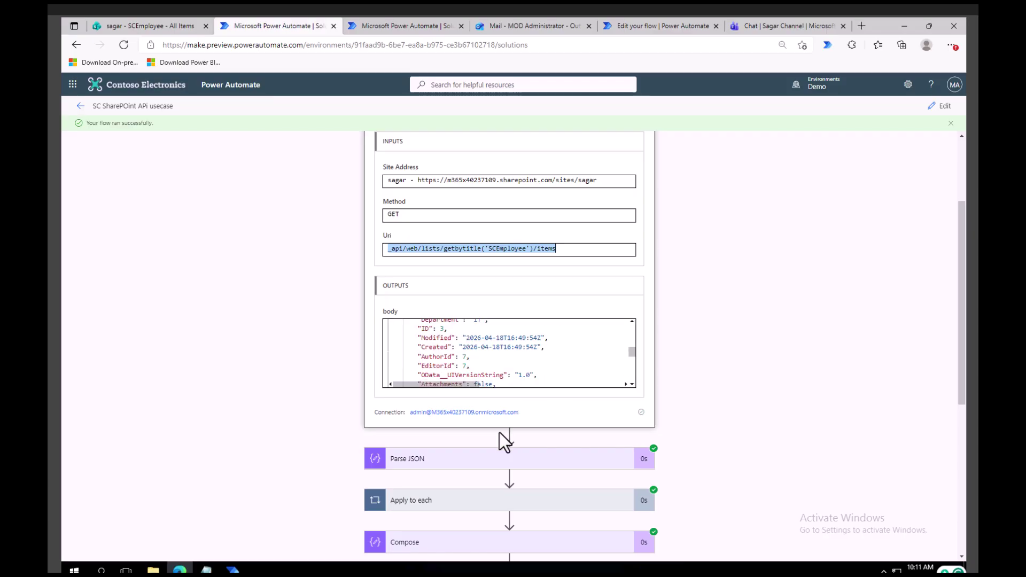
{"action": "scroll", "coordinate": [426, 508], "scroll_direction": "down", "scroll_amount": 5}
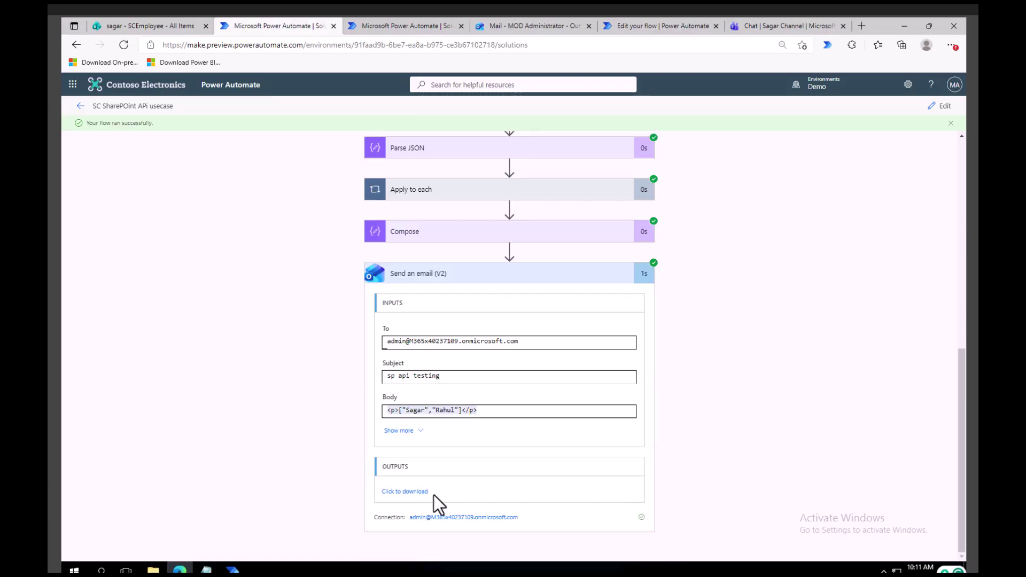
{"action": "left_click", "coordinate": [421, 234]}
{"action": "left_click", "coordinate": [481, 191]}
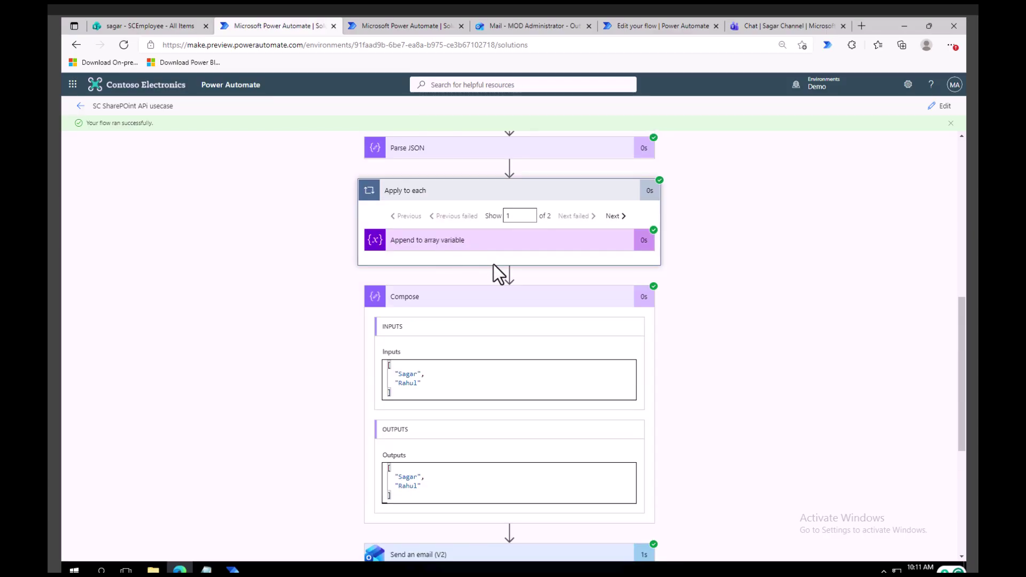
{"action": "left_click", "coordinate": [442, 246]}
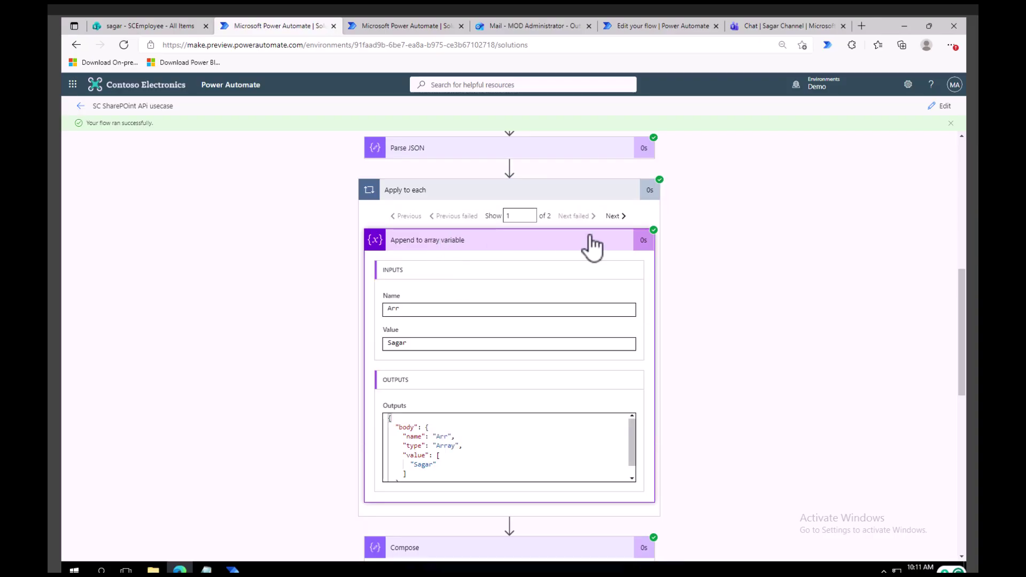
{"action": "scroll", "coordinate": [522, 432], "scroll_direction": "down", "scroll_amount": 1}
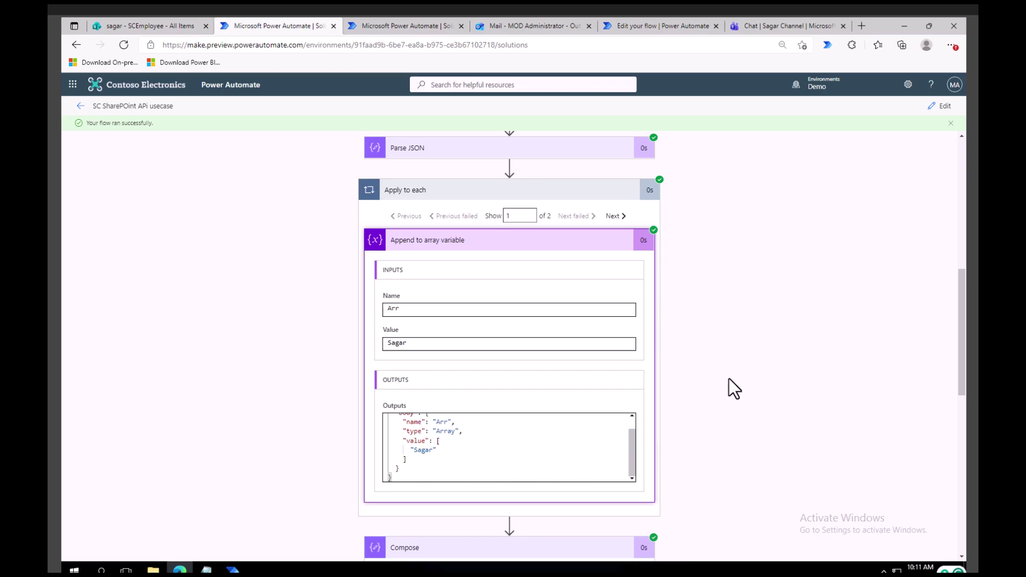
{"action": "scroll", "coordinate": [729, 379], "scroll_direction": "up", "scroll_amount": 2}
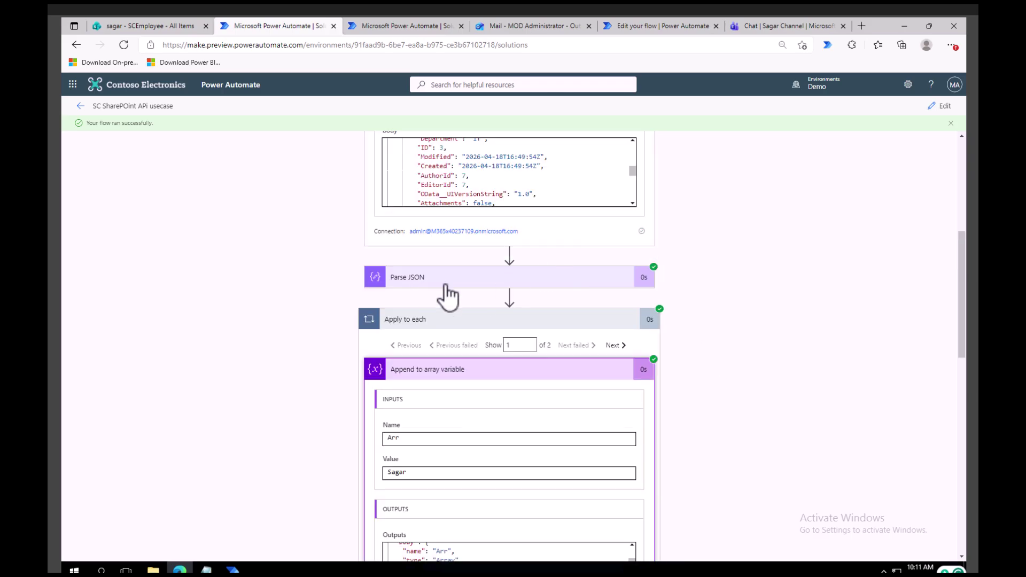
{"action": "left_click", "coordinate": [437, 279]}
{"action": "scroll", "coordinate": [515, 374], "scroll_direction": "down", "scroll_amount": 5}
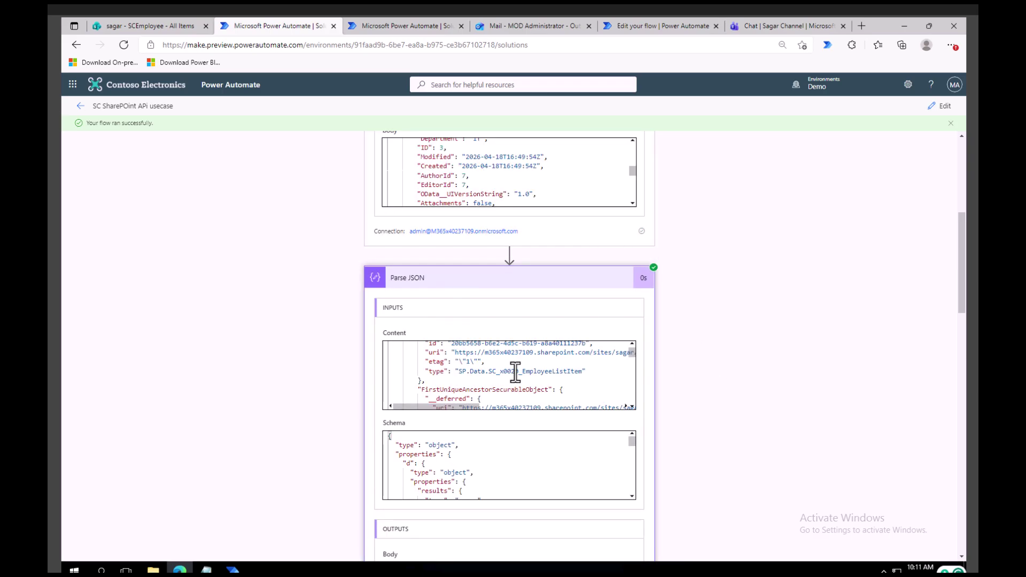
{"action": "left_click", "coordinate": [393, 30]}
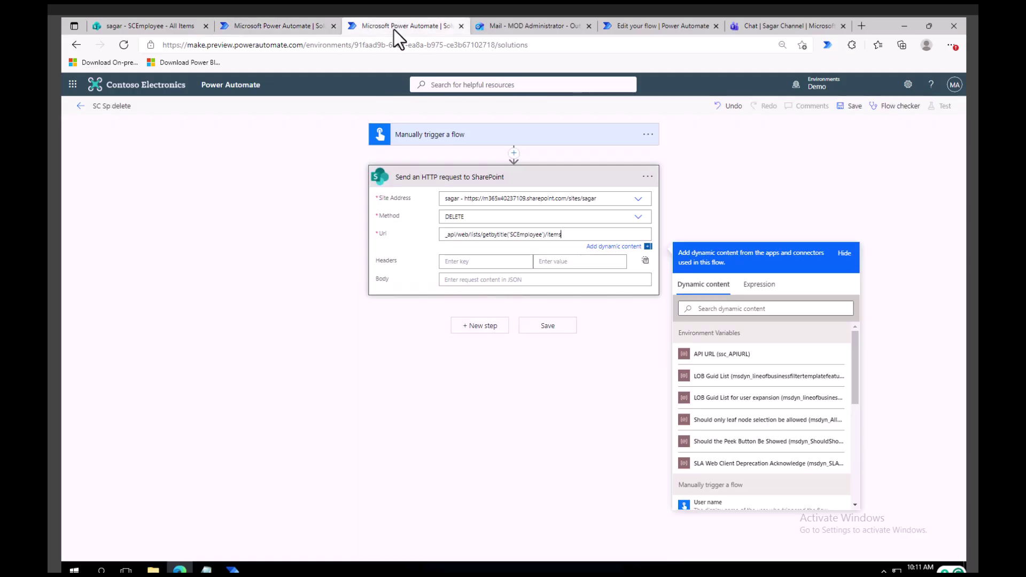
- Copy the entire output body of the Parse JSON action from the SC SharePOint APi usecase run
{"action": "left_click", "coordinate": [277, 28]}
{"action": "left_click", "coordinate": [545, 178]}
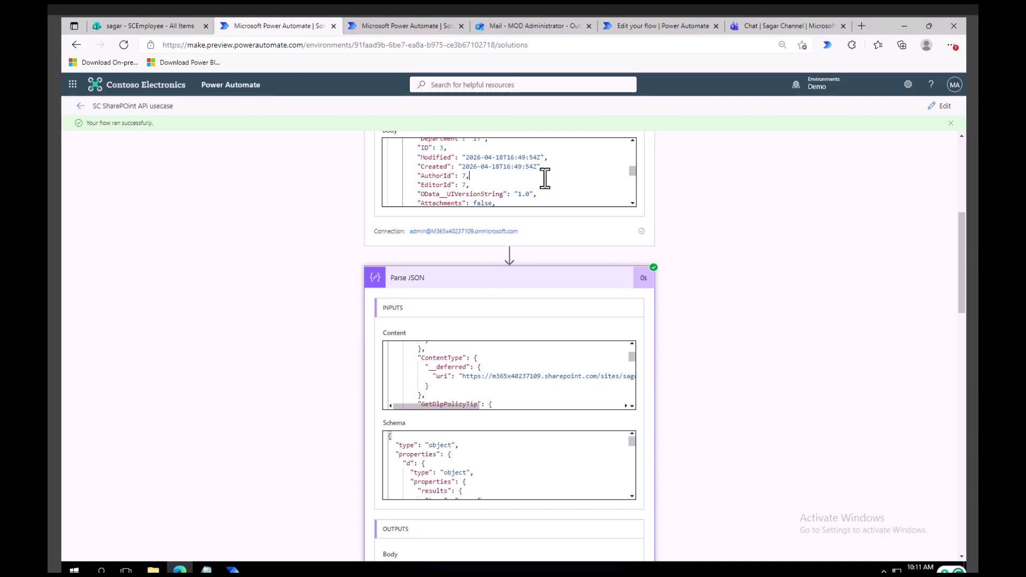
{"action": "scroll", "coordinate": [555, 382], "scroll_direction": "down", "scroll_amount": 2}
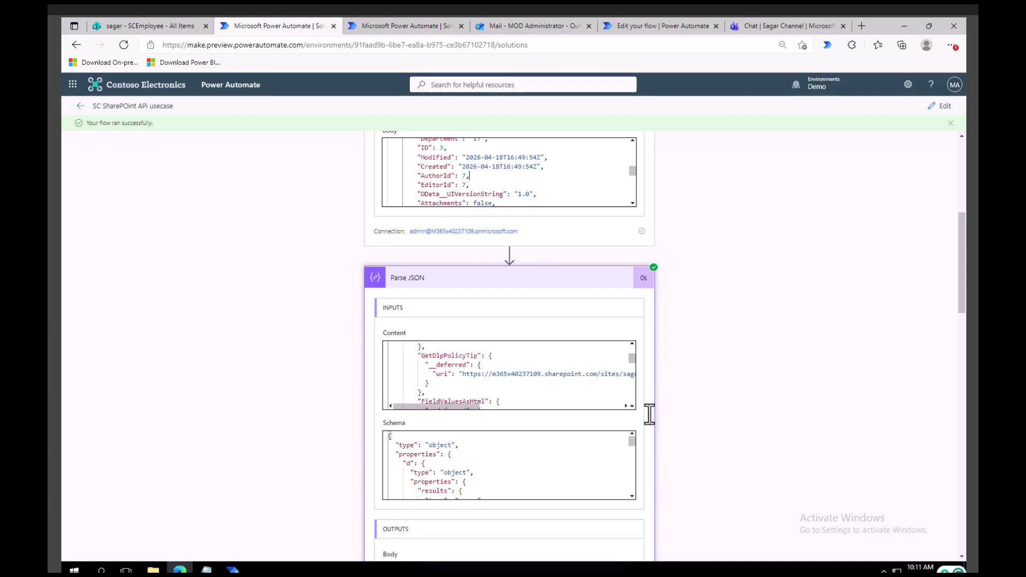
{"action": "scroll", "coordinate": [694, 438], "scroll_direction": "down", "scroll_amount": 8}
{"action": "scroll", "coordinate": [526, 366], "scroll_direction": "up", "scroll_amount": 2}
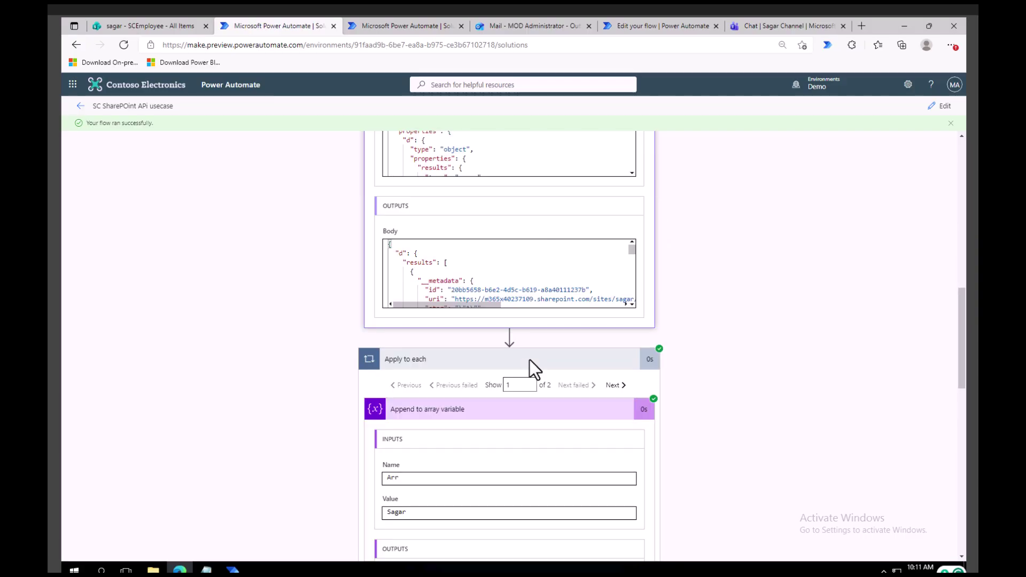
{"action": "left_click", "coordinate": [535, 264]}
{"action": "key", "text": "ctrl+a"}
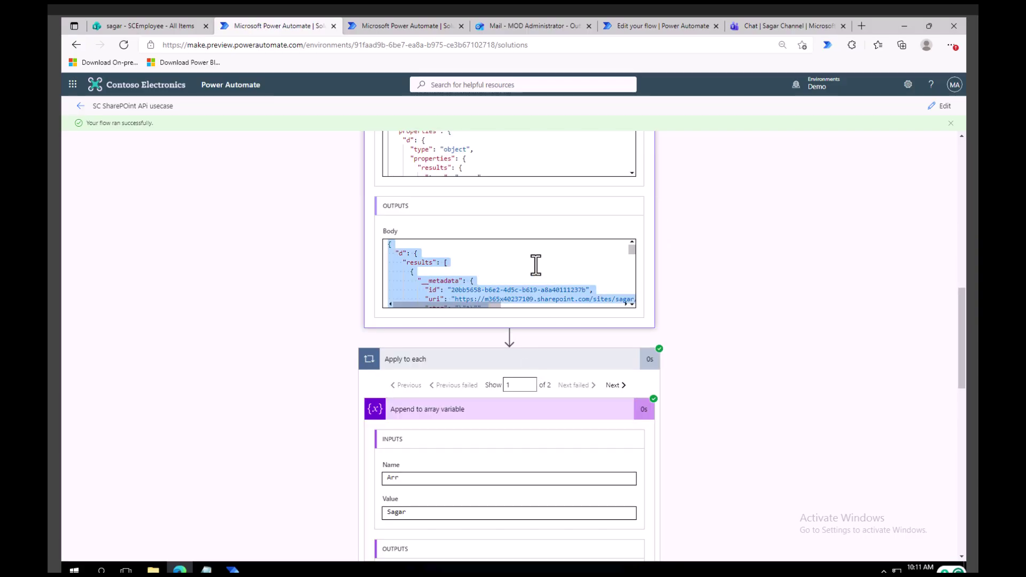
- Open the Code Beautify JSON Viewer in a new browser tab and paste the copied JSON into it
{"action": "left_click", "coordinate": [862, 26]}
{"action": "type", "text": "be"}
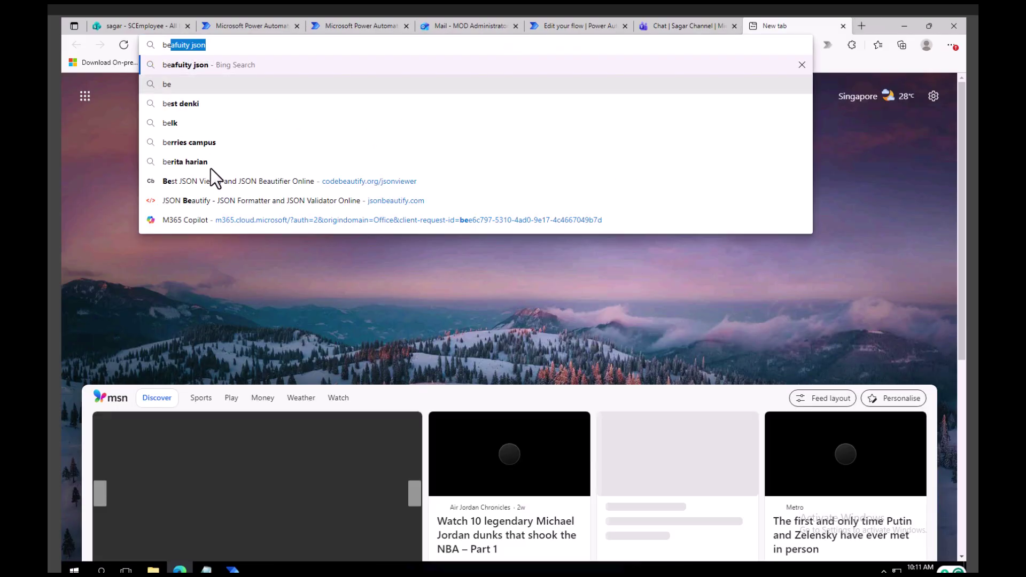
{"action": "left_click", "coordinate": [266, 185]}
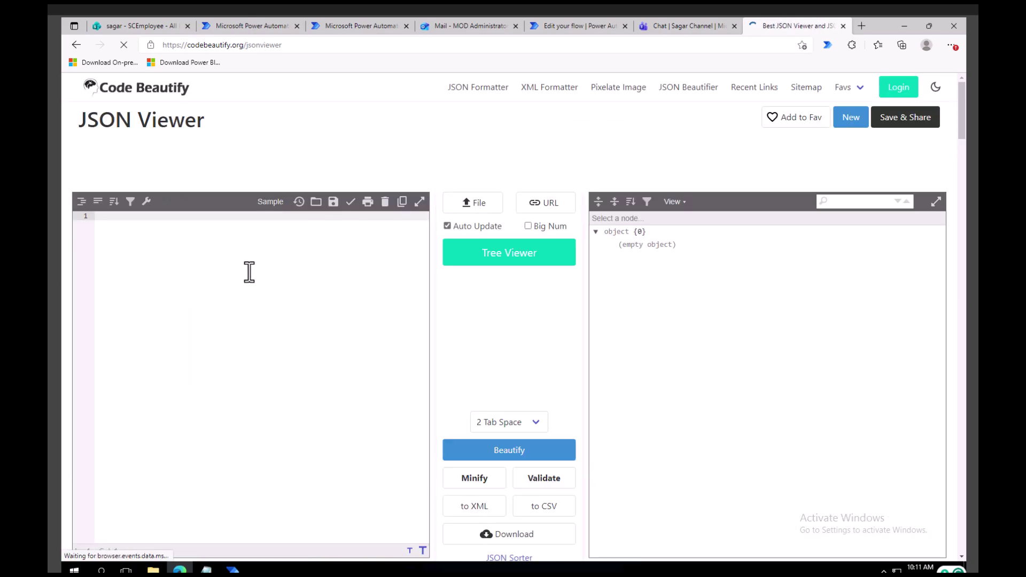
{"action": "key", "text": "ctrl+v"}
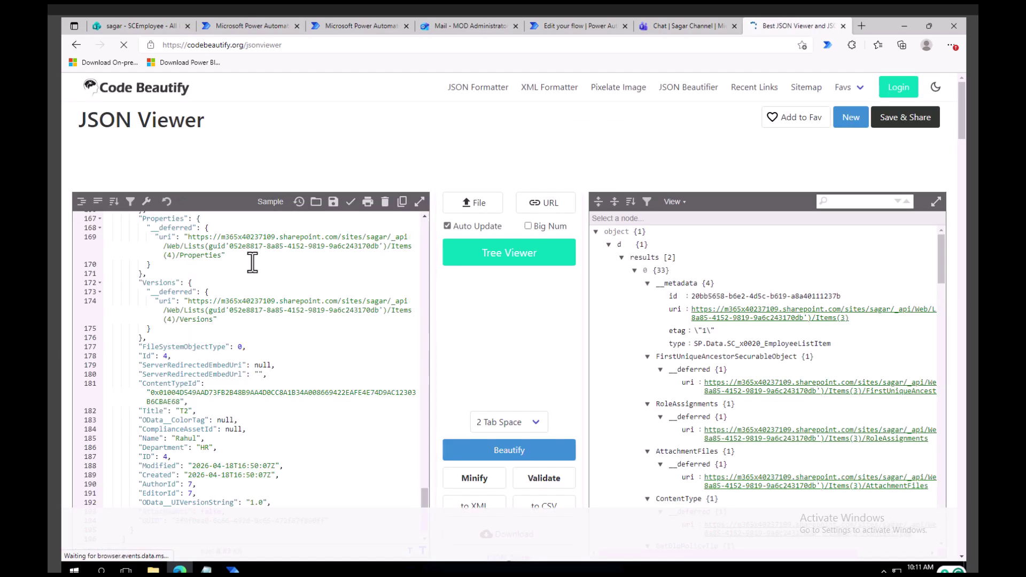
- Look up the name and ID of each record in the JSON tree and compare them with the SCEmployee list
{"action": "scroll", "coordinate": [787, 263], "scroll_direction": "down", "scroll_amount": 15}
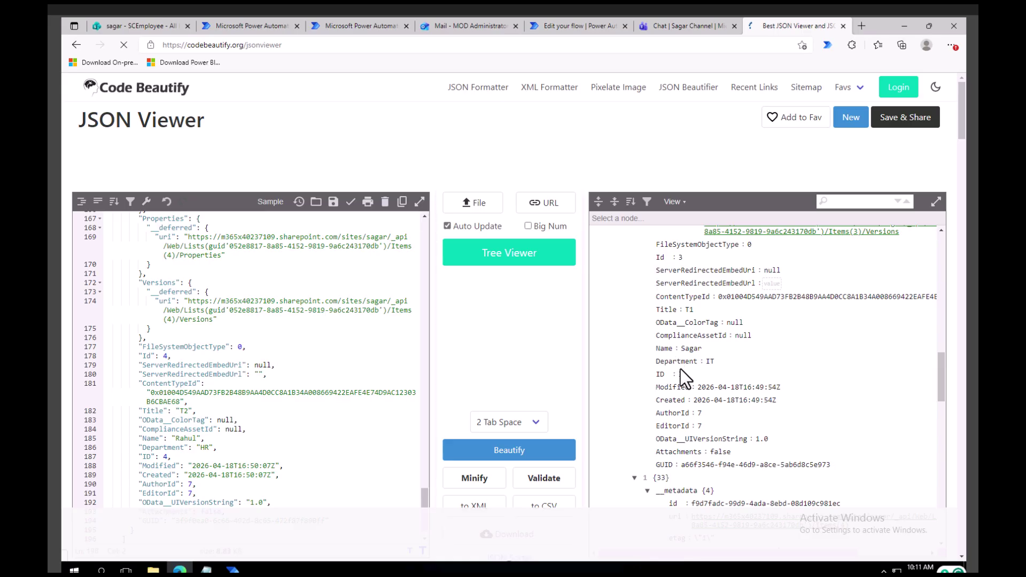
{"action": "double_click", "coordinate": [690, 348]}
{"action": "left_click", "coordinate": [677, 373]}
{"action": "scroll", "coordinate": [769, 378], "scroll_direction": "down", "scroll_amount": 5}
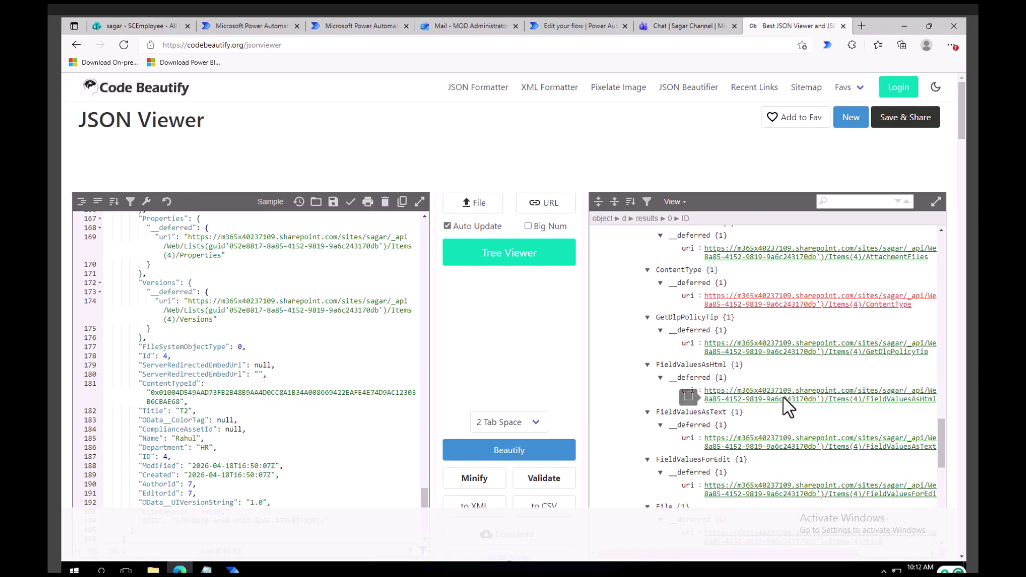
{"action": "scroll", "coordinate": [783, 417], "scroll_direction": "down", "scroll_amount": 5}
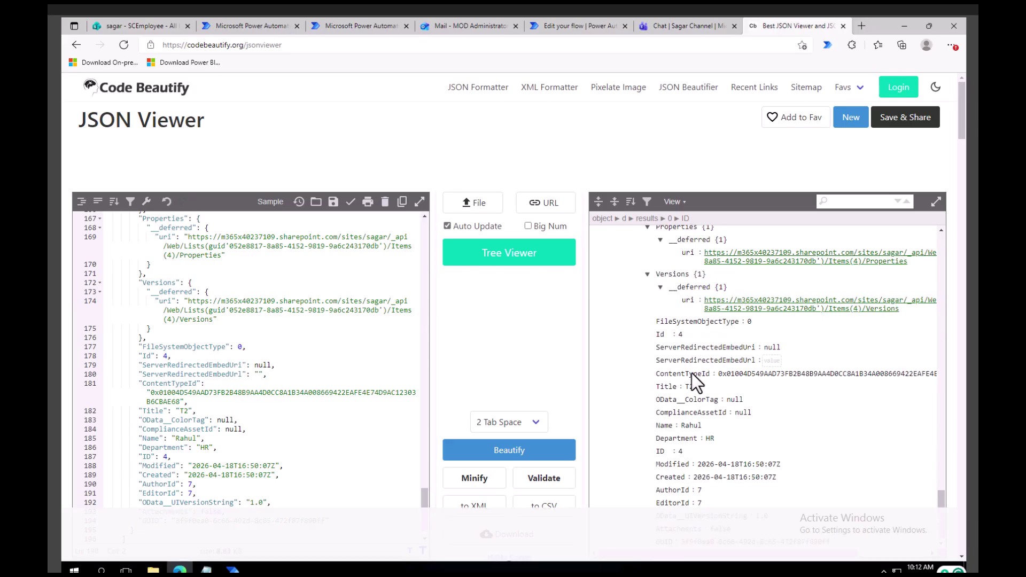
{"action": "left_click", "coordinate": [688, 335]}
{"action": "left_click", "coordinate": [689, 425]}
{"action": "left_click", "coordinate": [136, 25]}
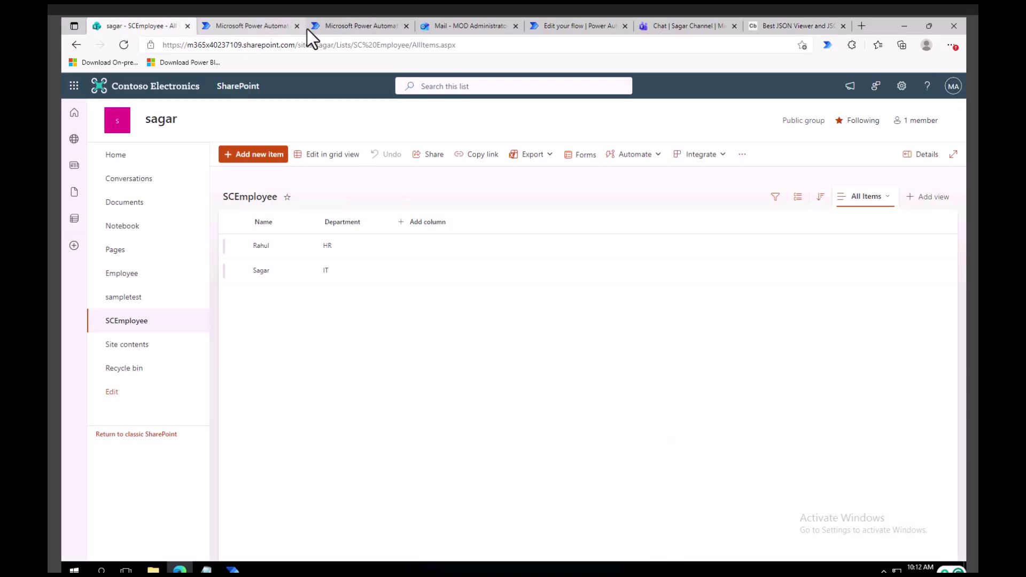
- Append item ID (4) to the delete request's Uri so it reads _api/web/lists/getbytitle('SCEmployee')/items(4)
{"action": "left_click", "coordinate": [340, 26]}
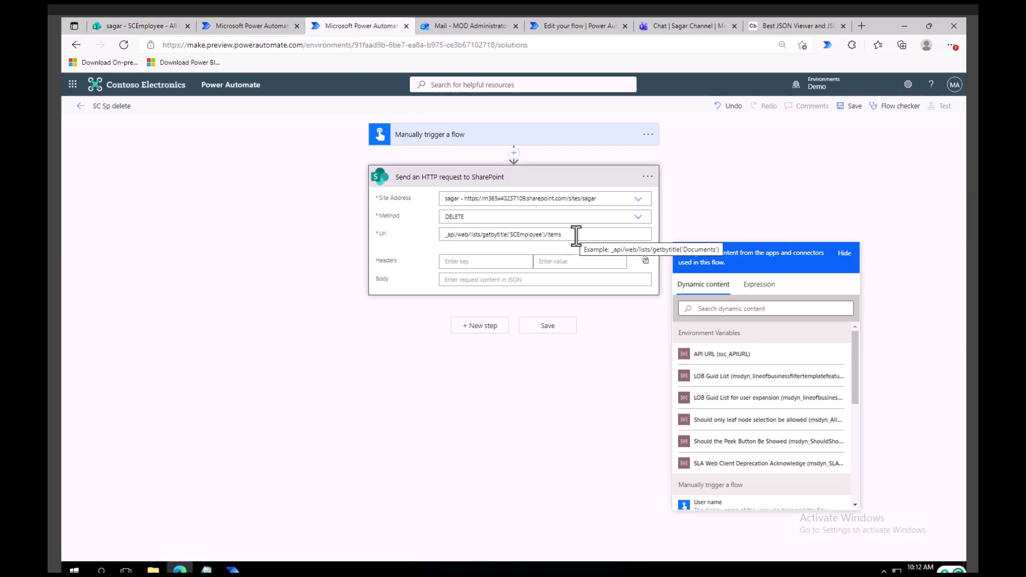
{"action": "type", "text": "$"}
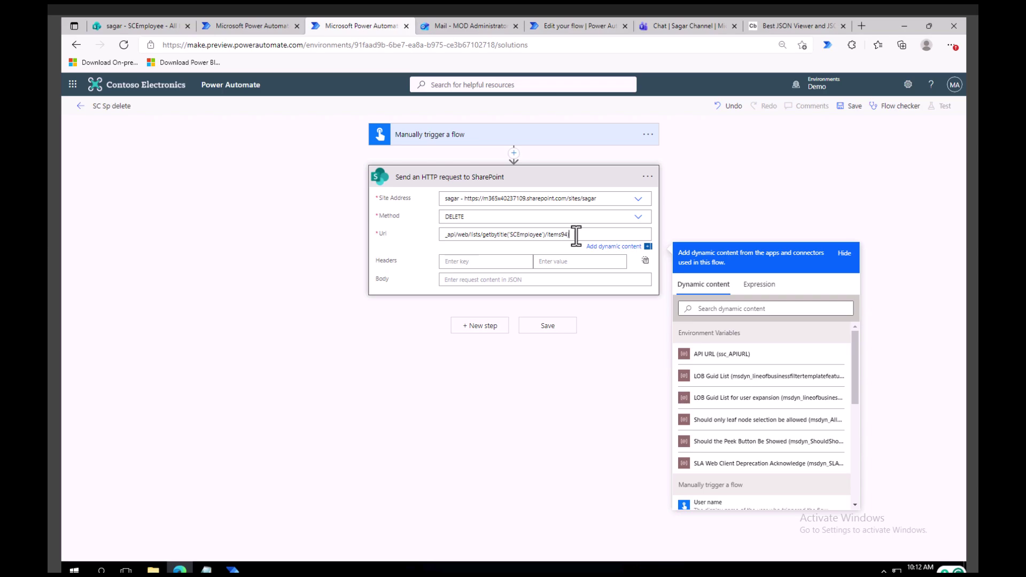
{"action": "key", "text": "BackSpace"}
{"action": "key", "text": "BackSpace"}
{"action": "key", "text": "BackSpace"}
{"action": "type", "text": "(4"}
- Add a content-type header with the value application/json;odata=verbose to the HTTP request
{"action": "left_click", "coordinate": [465, 261]}
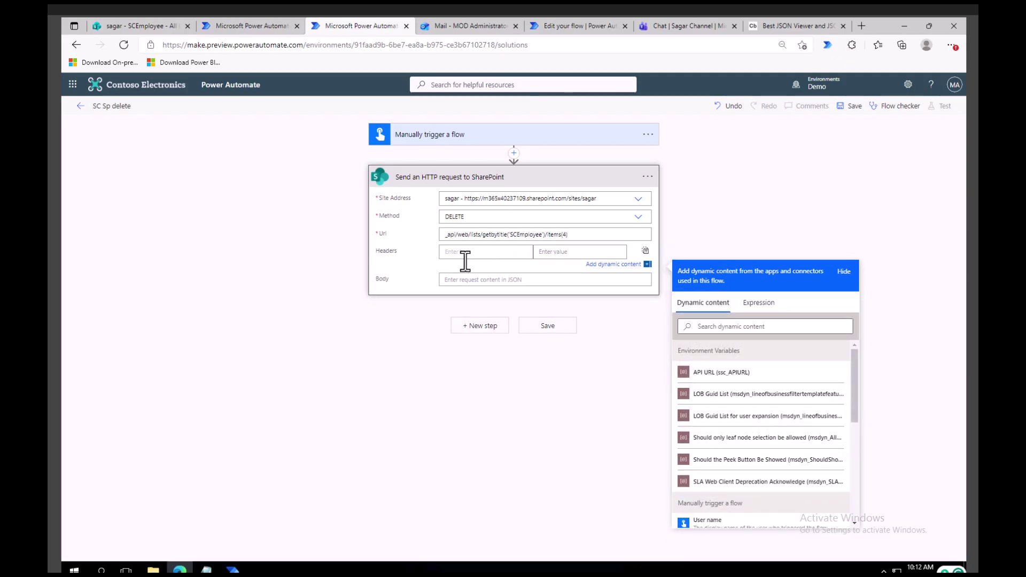
{"action": "type", "text": "content-type"}
{"action": "key", "text": "Tab"}
{"action": "type", "text": "a"}
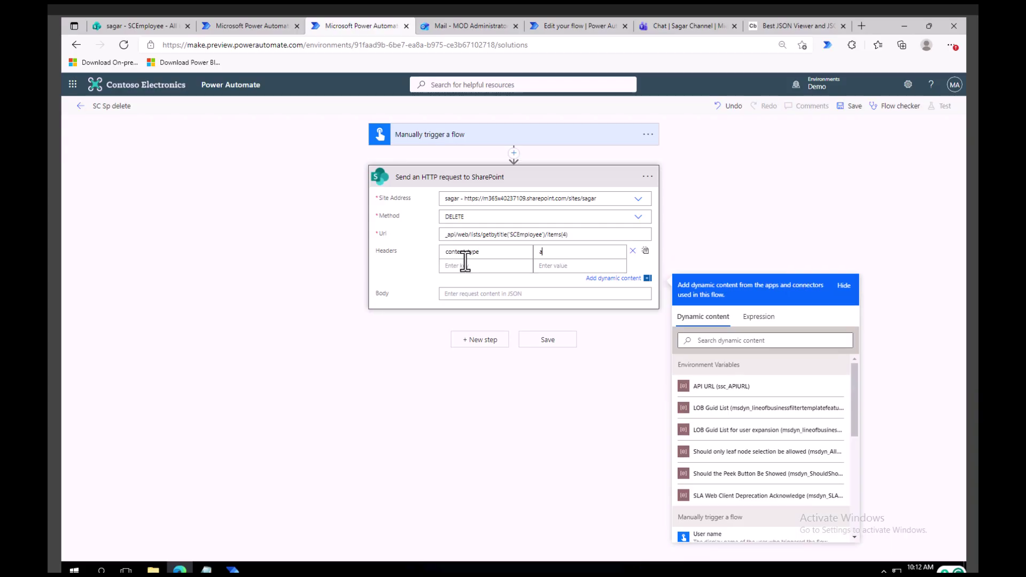
{"action": "type", "text": "pplication/json;odata"}
{"action": "key", "text": "BackSpace"}
{"action": "key", "text": "BackSpace"}
{"action": "key", "text": "BackSpace"}
{"action": "key", "text": "BackSpace"}
{"action": "key", "text": "BackSpace"}
{"action": "key", "text": "BackSpace"}
{"action": "type", "text": ";odata=verbose"}
- Add an IF-MATCH header with the value * to the HTTP request
{"action": "left_click", "coordinate": [465, 261]}
{"action": "type", "text": "IfIf-Mat"}
{"action": "key", "text": "BackSpace"}
{"action": "key", "text": "BackSpace"}
{"action": "type", "text": "ATCH"}
{"action": "left_click", "coordinate": [556, 264]}
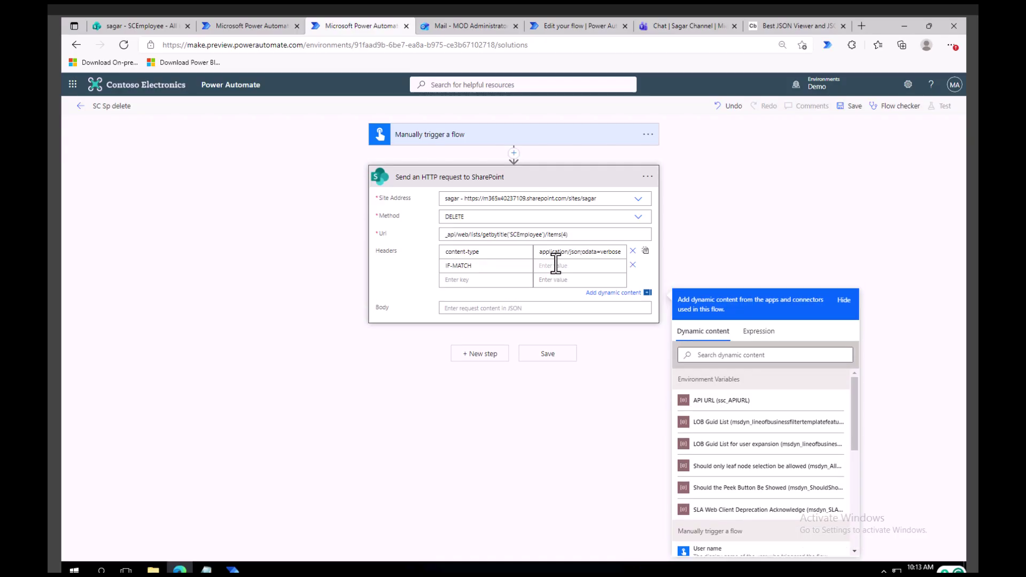
{"action": "type", "text": "*"}
- Add an X-HTTP-METHOD header with the value DELETE to the HTTP request
{"action": "left_click", "coordinate": [481, 282]}
{"action": "type", "text": "X-"}
{"action": "type", "text": "HTTP"}
{"action": "type", "text": "-Method"}
{"action": "type", "text": "ET"}
{"action": "type", "text": "HOD"}
{"action": "key", "text": "Tab"}
{"action": "type", "text": "DE"}
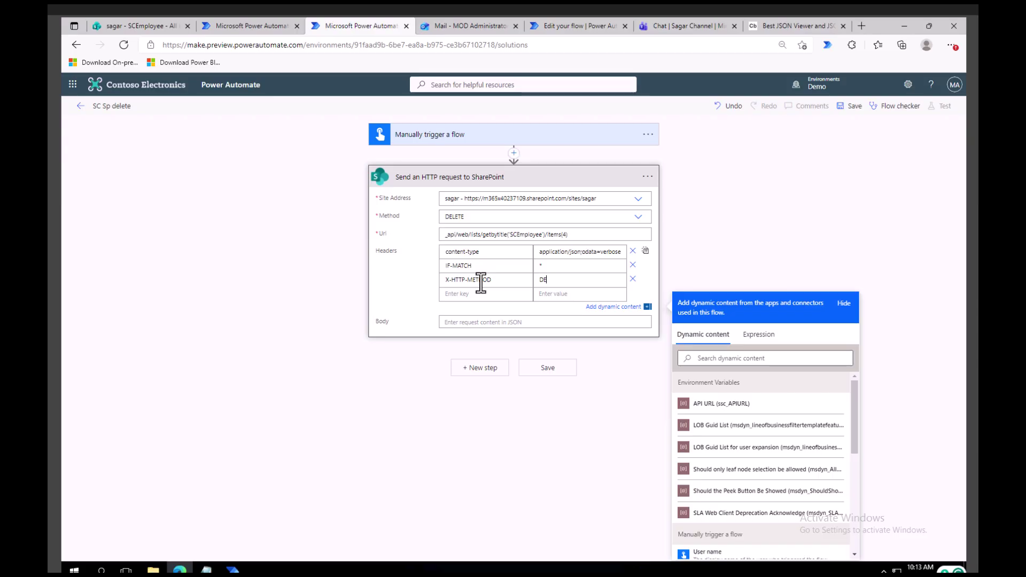
{"action": "type", "text": "LETE"}
- Save the SC Sp delete flow and run it as a manual test
{"action": "left_click", "coordinate": [851, 106]}
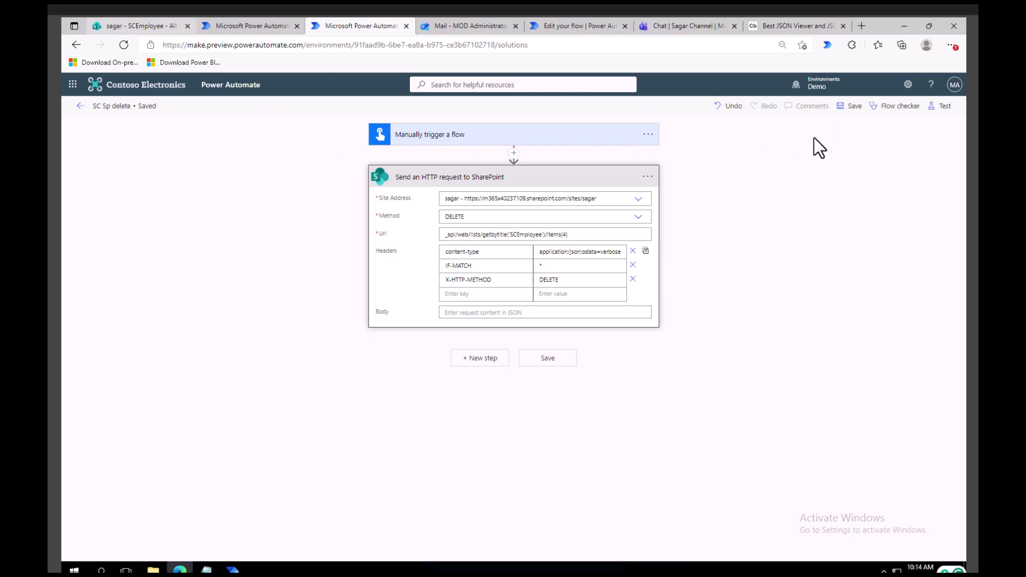
{"action": "left_click", "coordinate": [938, 106]}
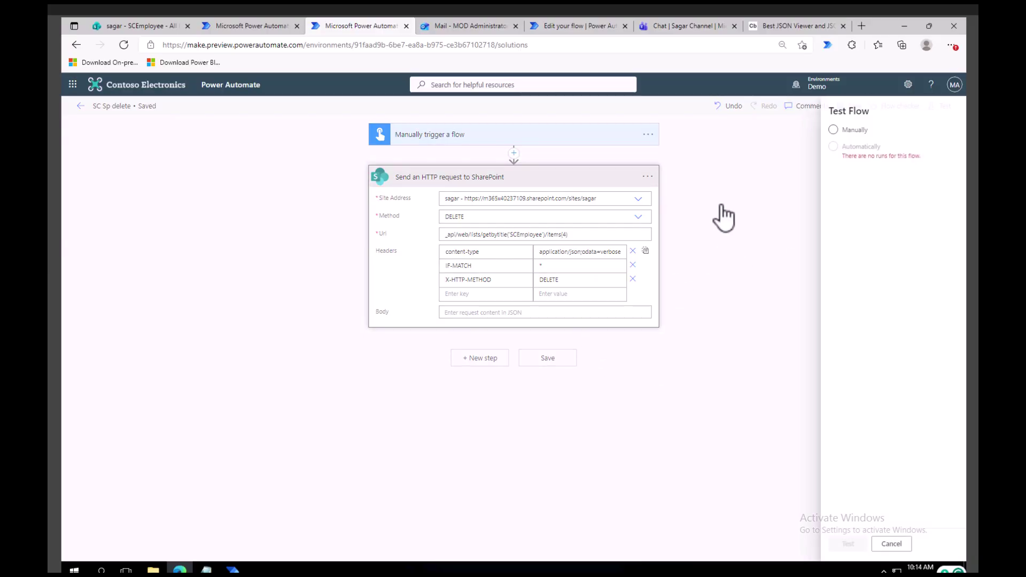
{"action": "left_click", "coordinate": [829, 544]}
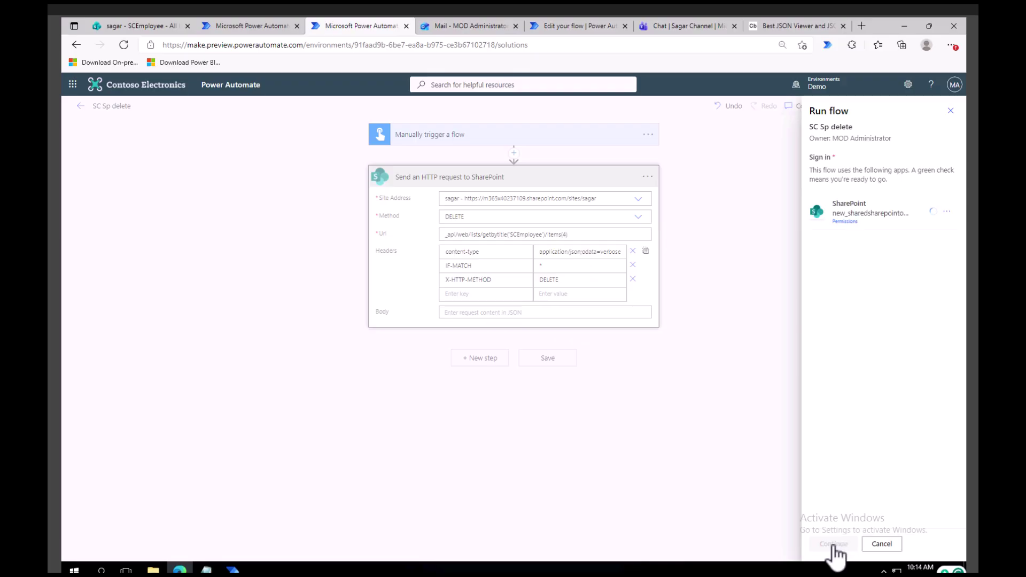
{"action": "left_click", "coordinate": [834, 544]}
{"action": "left_click", "coordinate": [834, 544]}
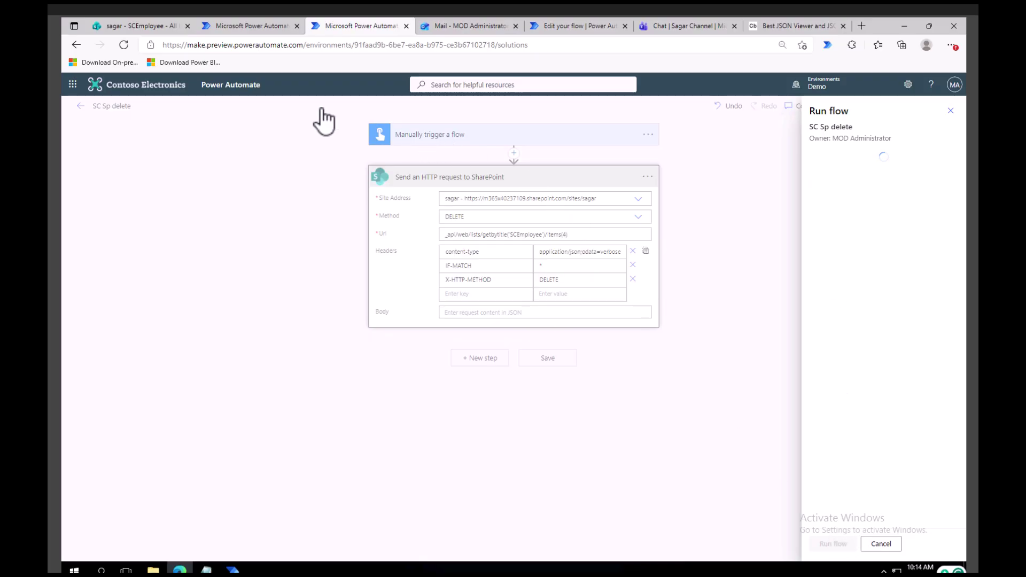
- Reload the SCEmployee list in SharePoint to check the deletion, and return to the flow
{"action": "left_click", "coordinate": [143, 21]}
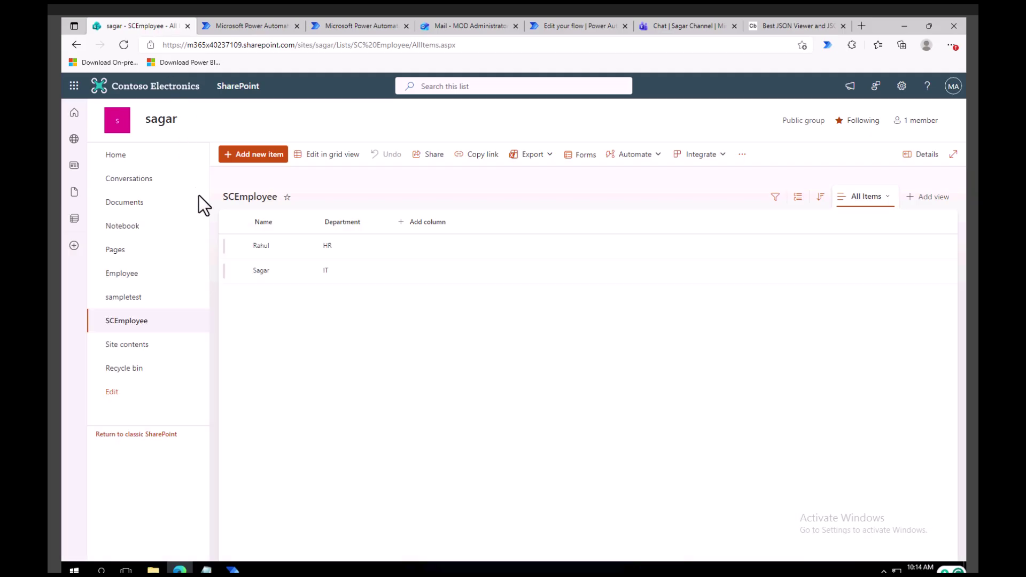
{"action": "left_click", "coordinate": [120, 46]}
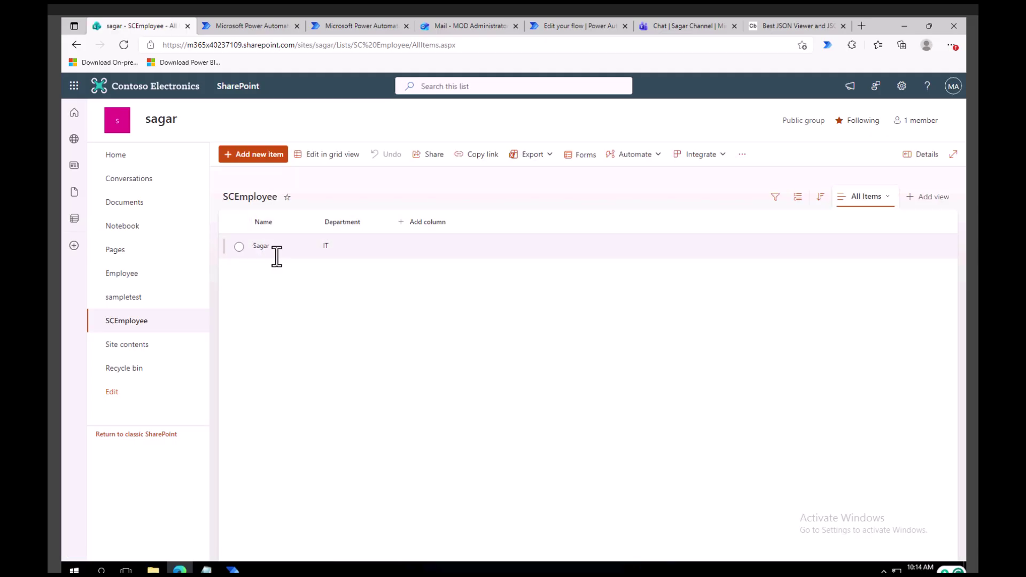
{"action": "left_click", "coordinate": [348, 23]}
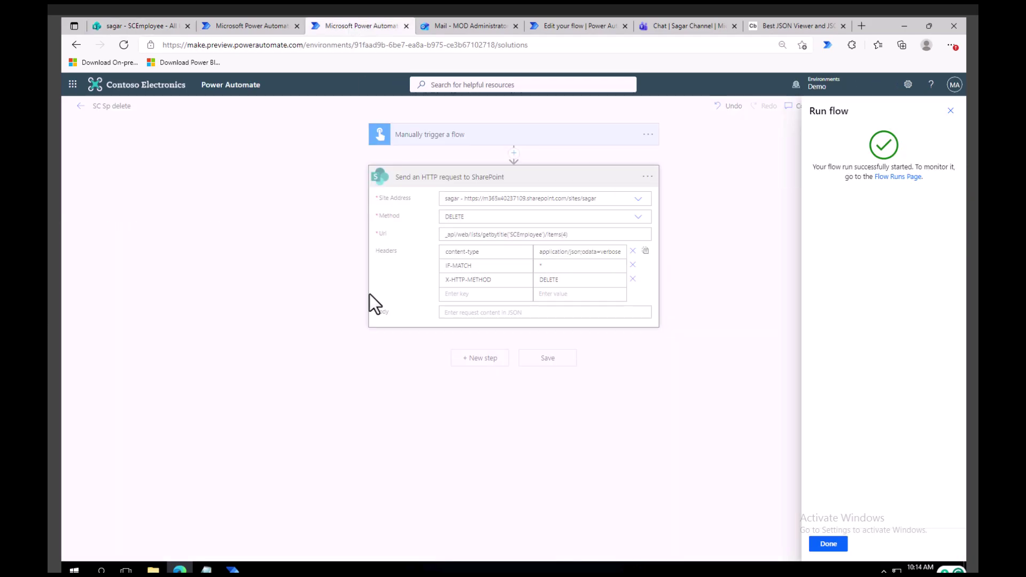
- Review the finished run's Send an HTTP request to SharePoint inputs and its raw downloadable output
{"action": "left_click", "coordinate": [828, 544]}
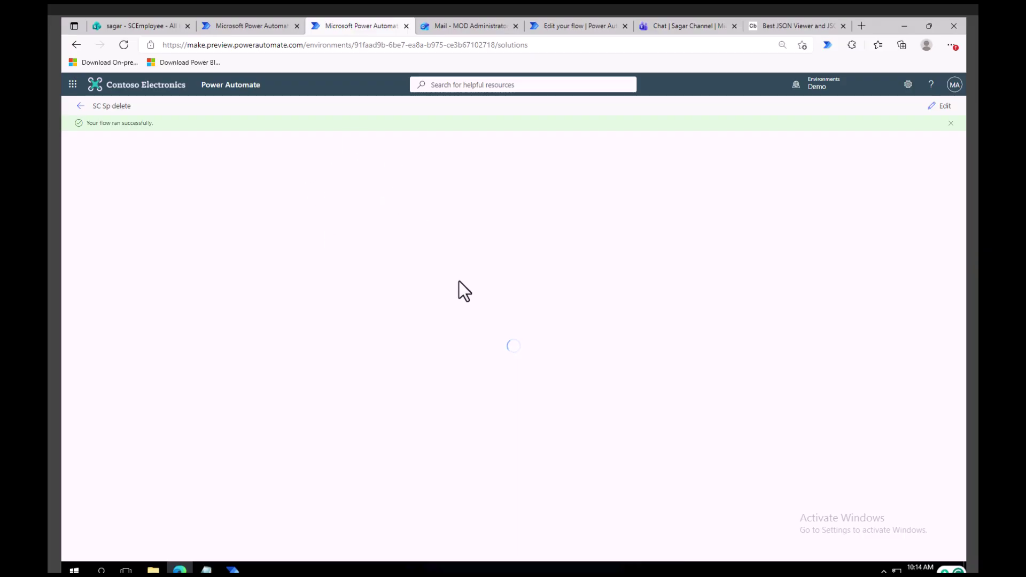
{"action": "left_click", "coordinate": [457, 198]}
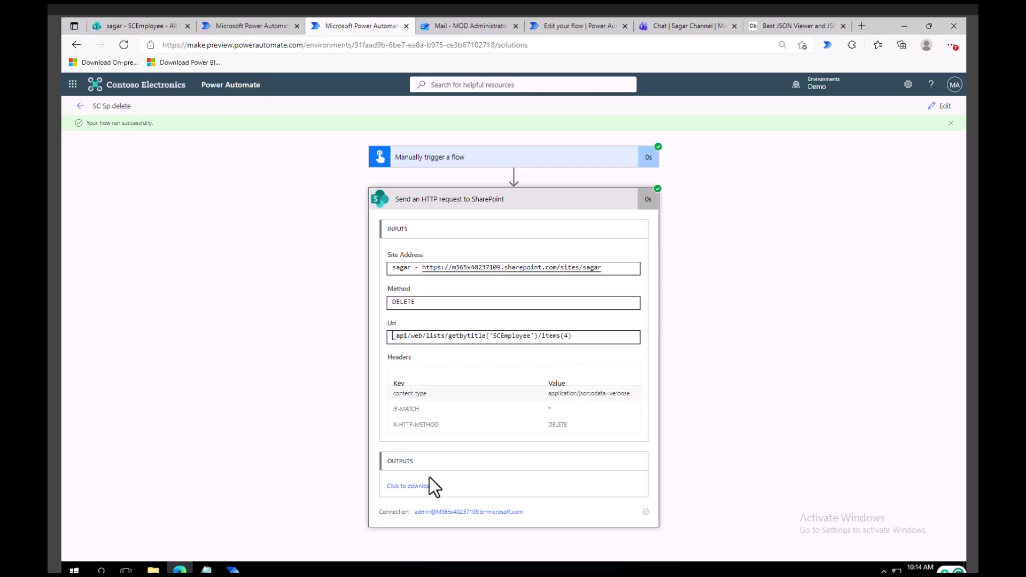
{"action": "left_click", "coordinate": [409, 486]}
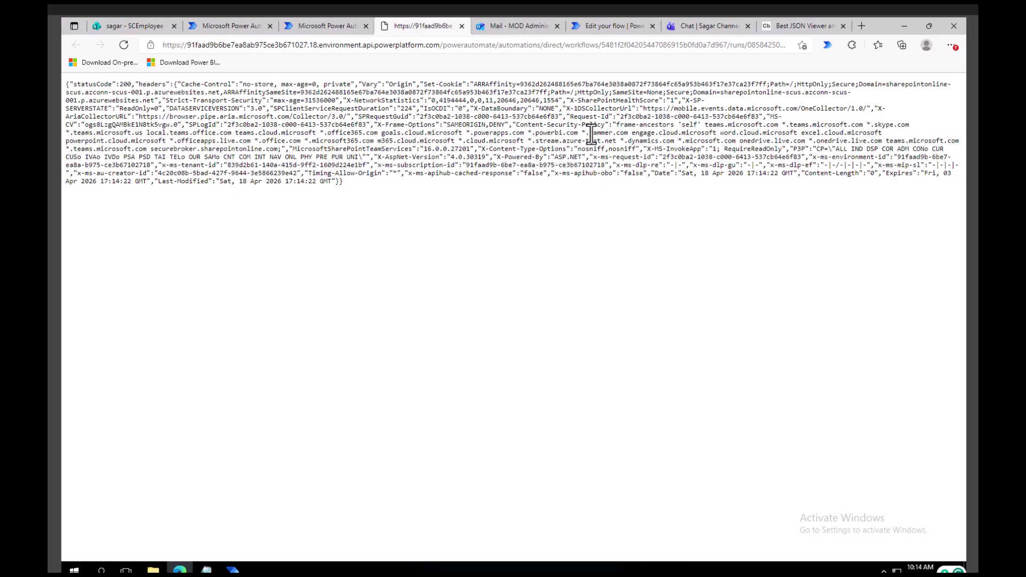
{"action": "left_click", "coordinate": [313, 24]}
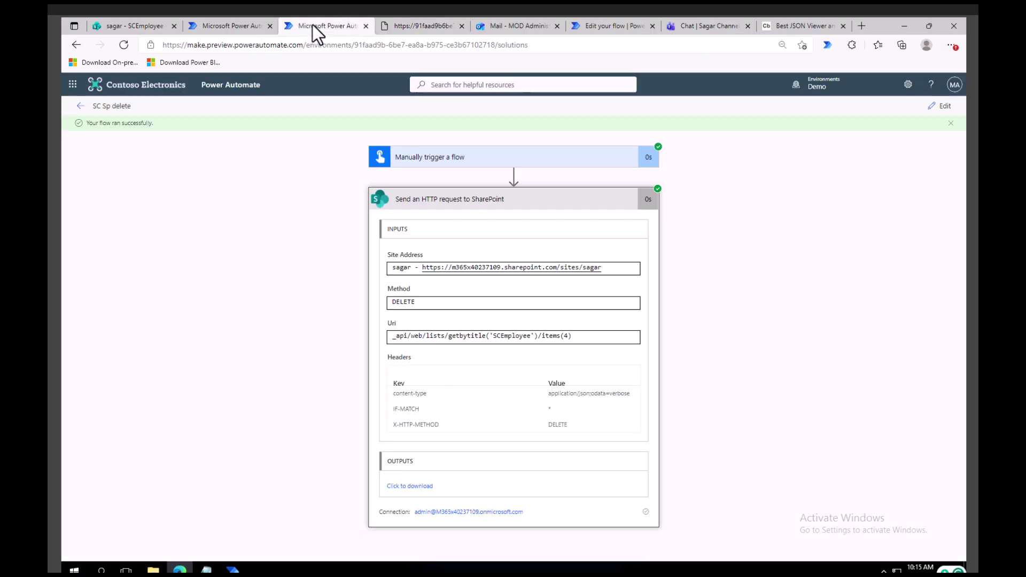